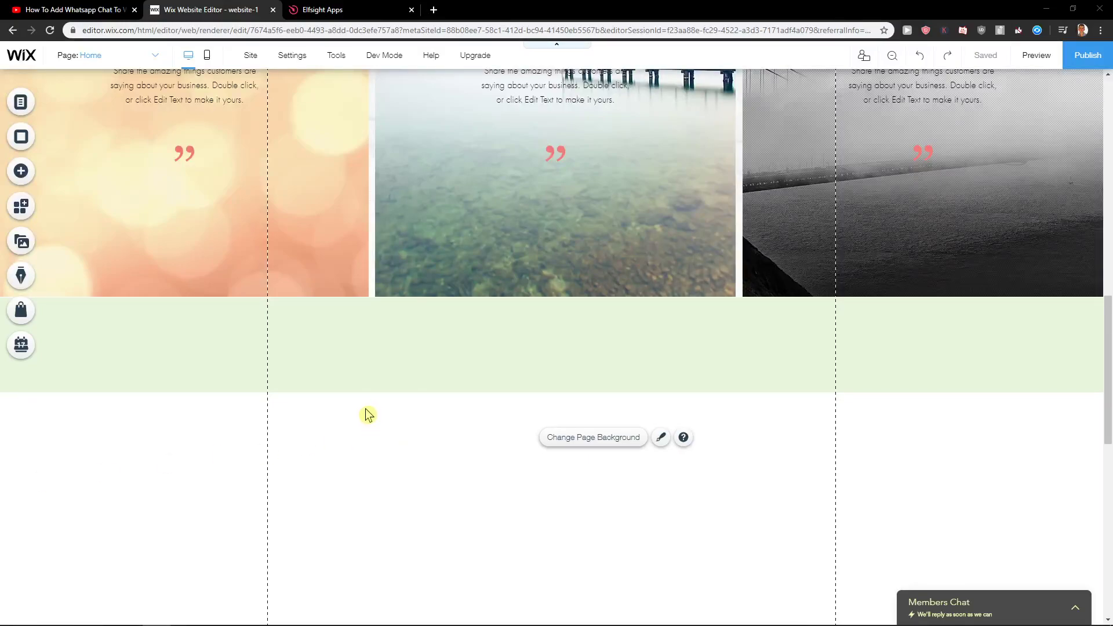
Open the elfsight.com link from the YouTube video description in a new tab and switch to it
scroll(359, 412, down, 8)
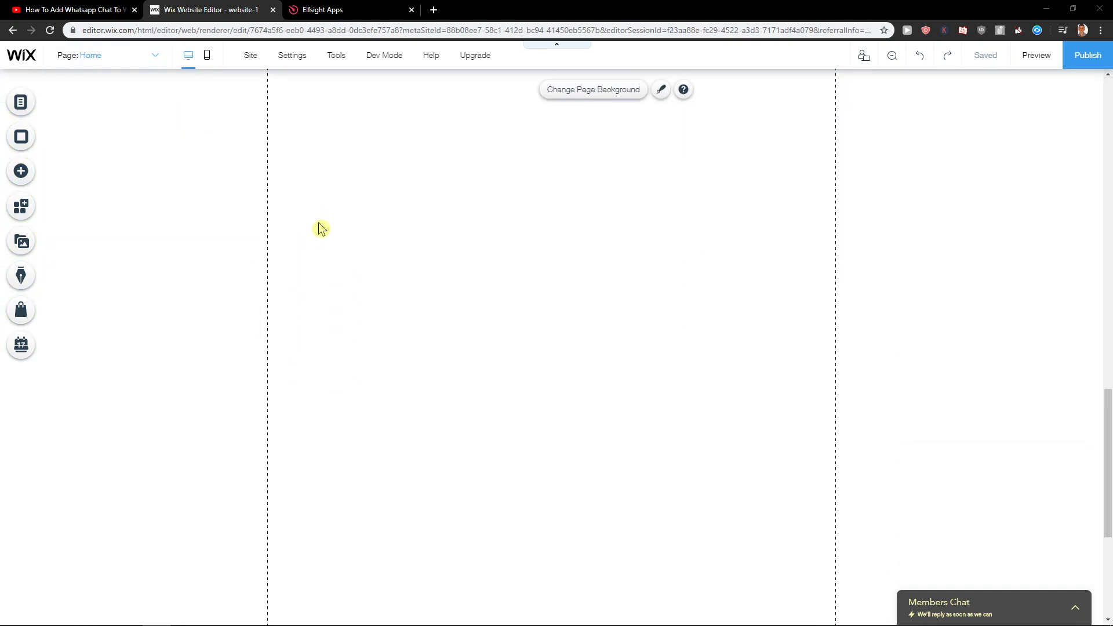
click(102, 8)
scroll(223, 281, down, 2)
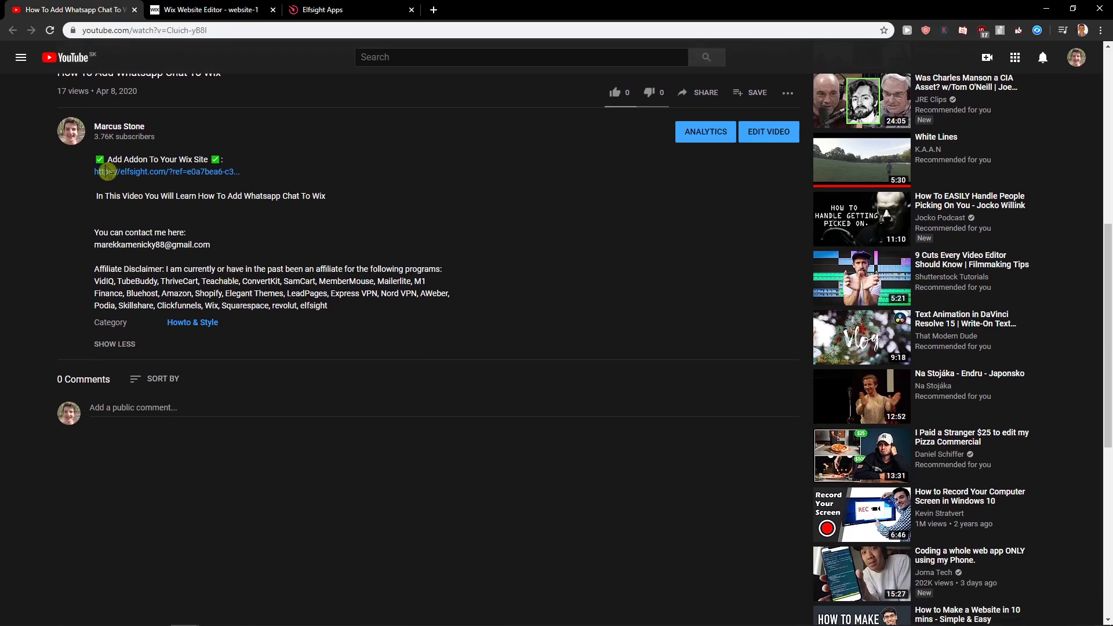
scroll(125, 107, up, 1)
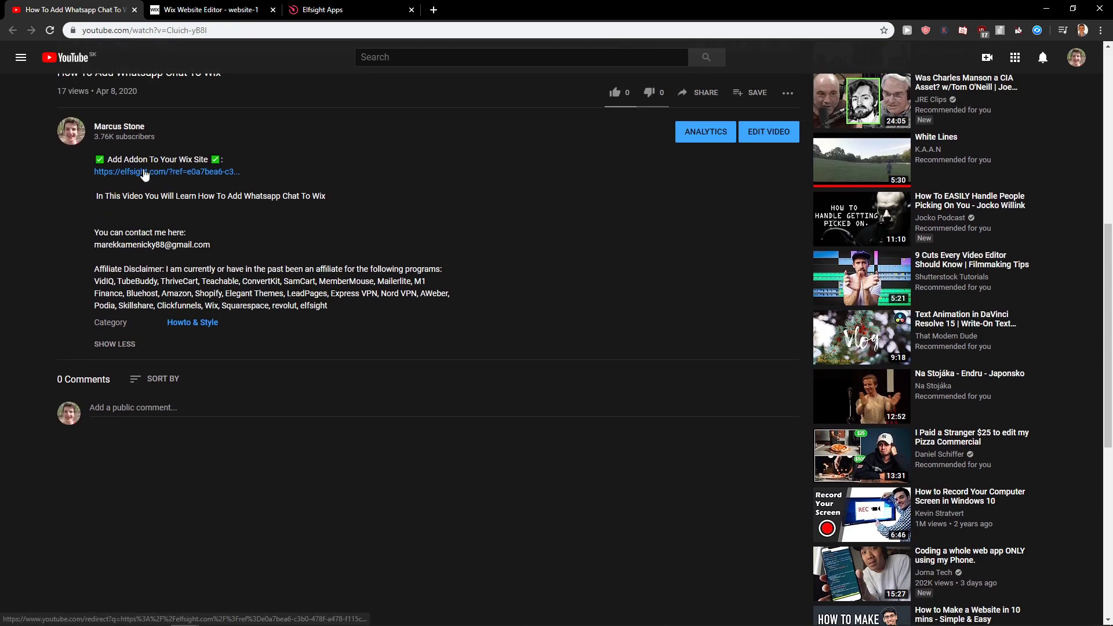
middle_click(142, 172)
scroll(69, 225, down, 1)
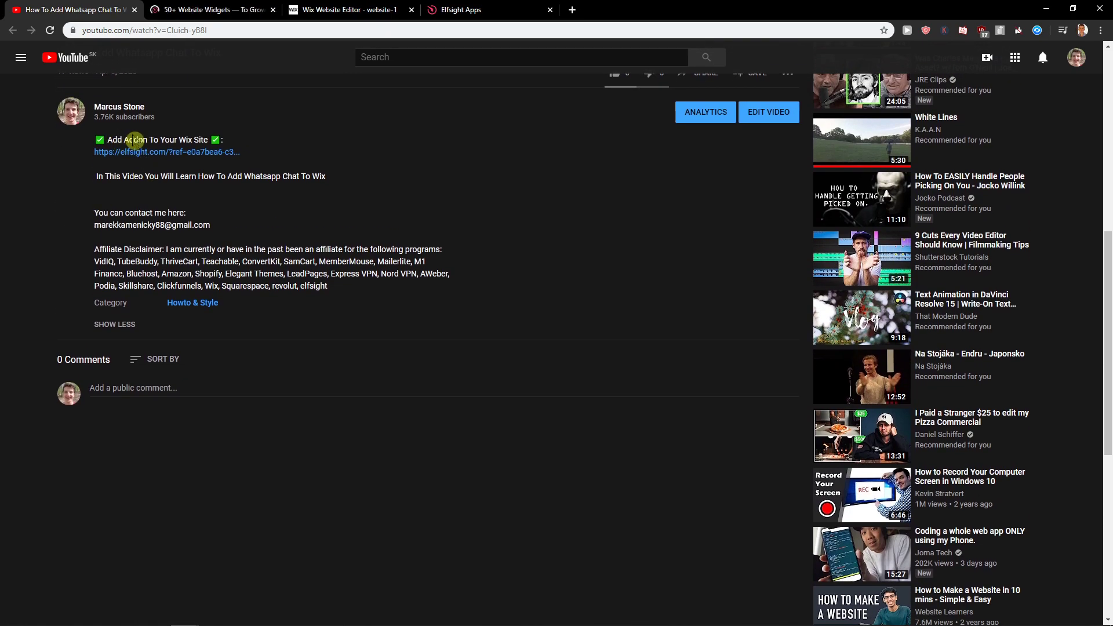
click(191, 9)
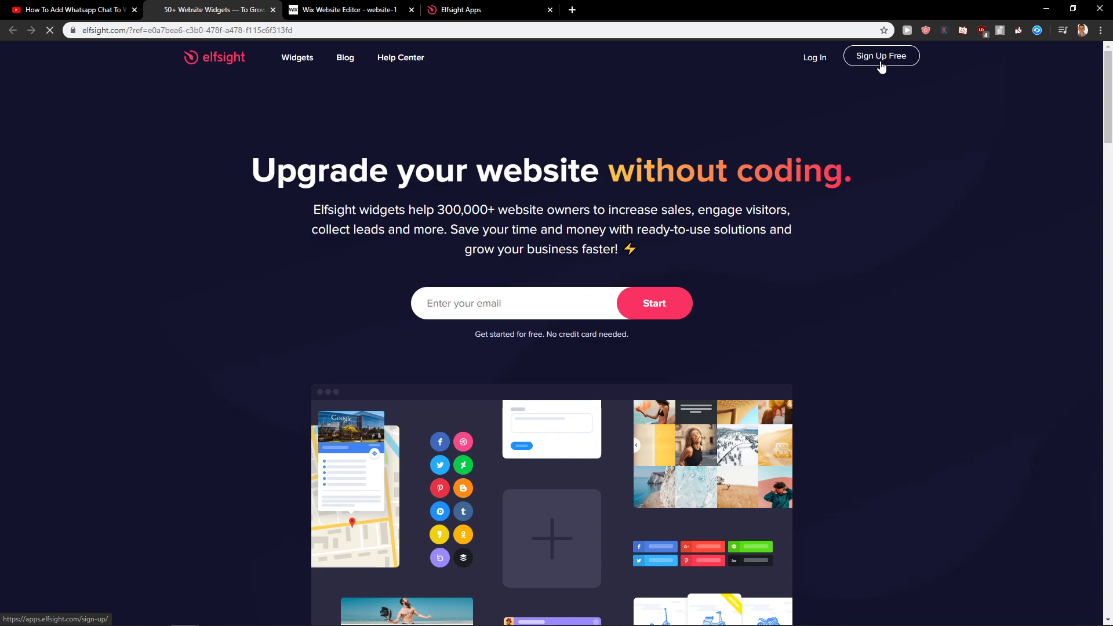
Log in to Elfsight after a brief detour to the Sign Up Free page
click(880, 64)
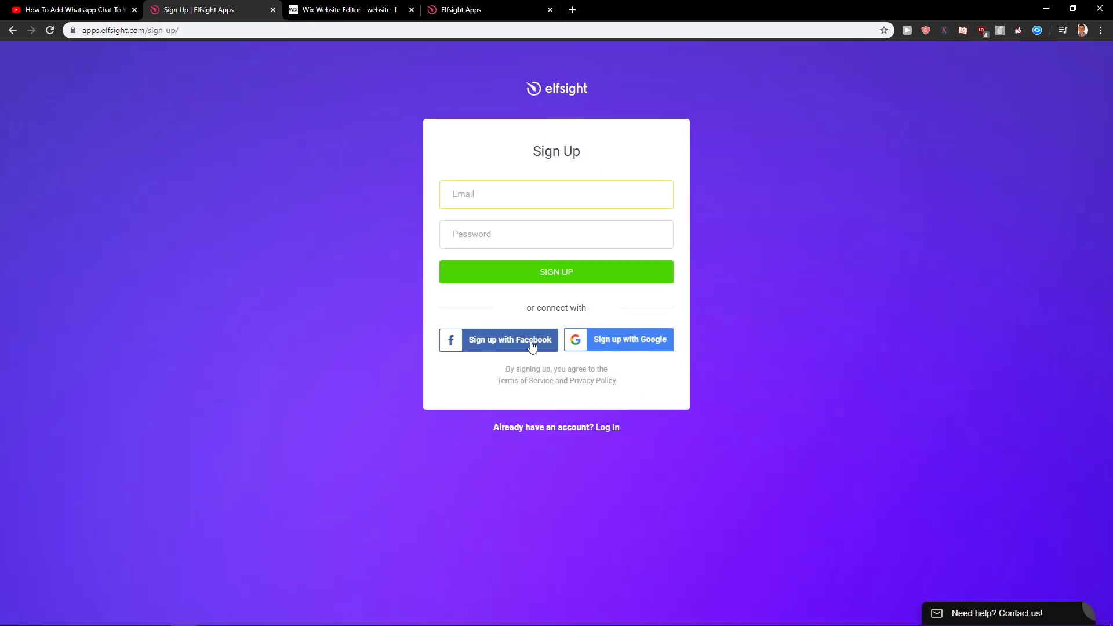
click(12, 31)
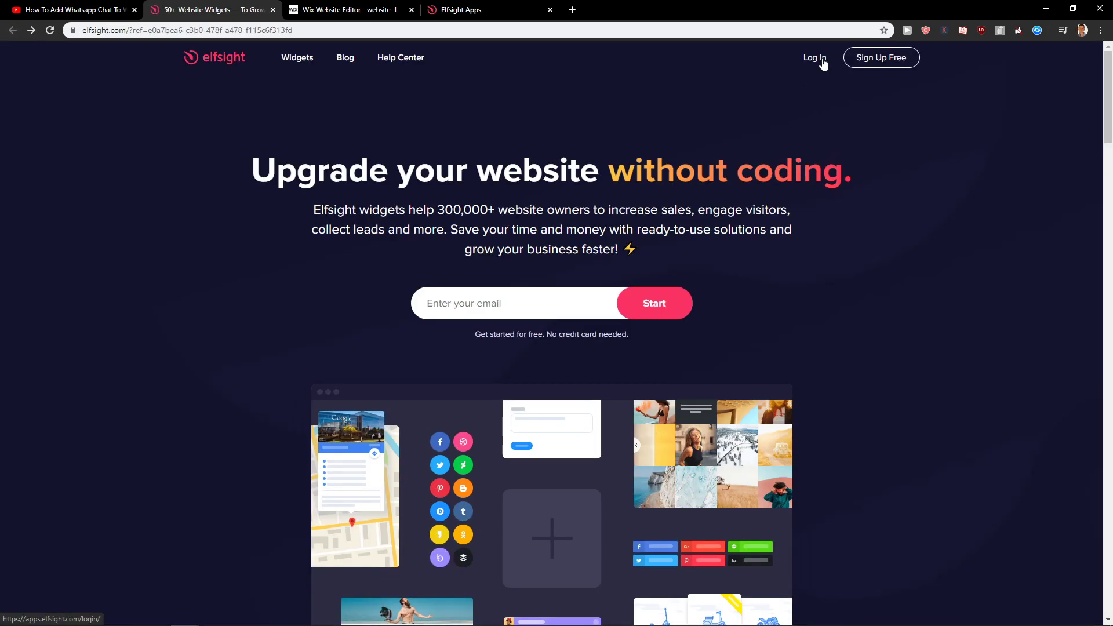
click(821, 60)
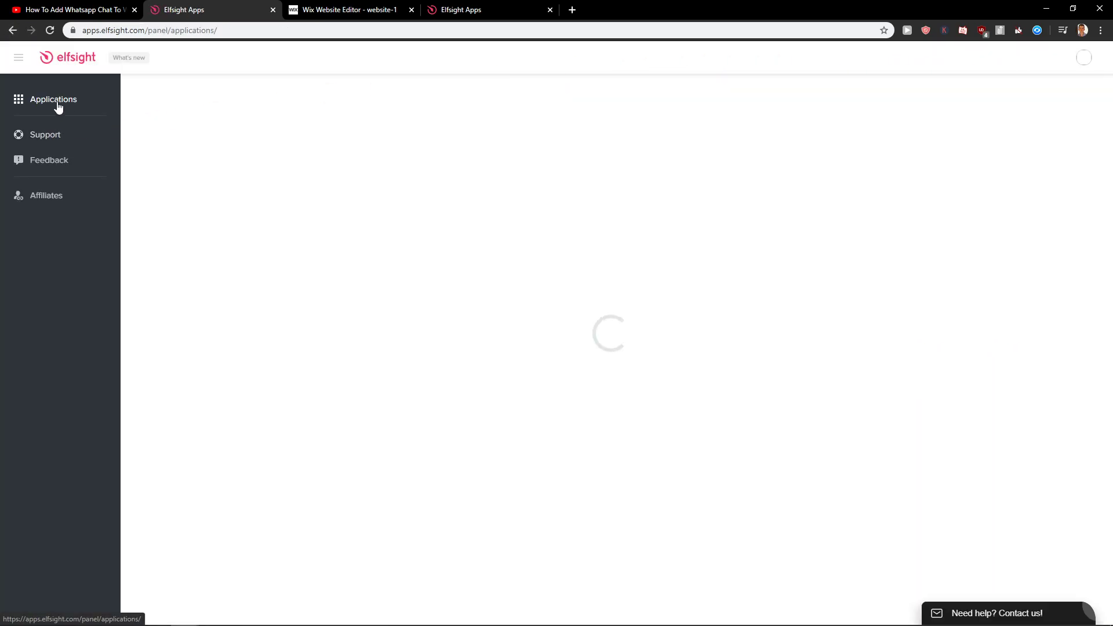
Search the Elfsight applications for 'restaurant' so Restaurant Menu appears first
scroll(561, 235, down, 2)
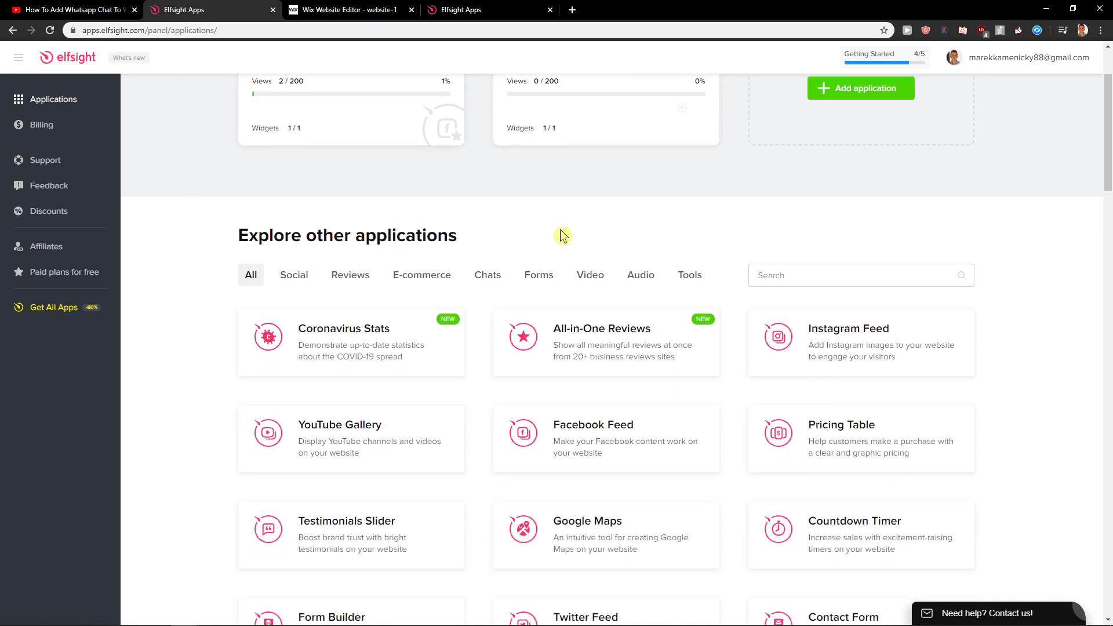
click(806, 274)
text(resta)
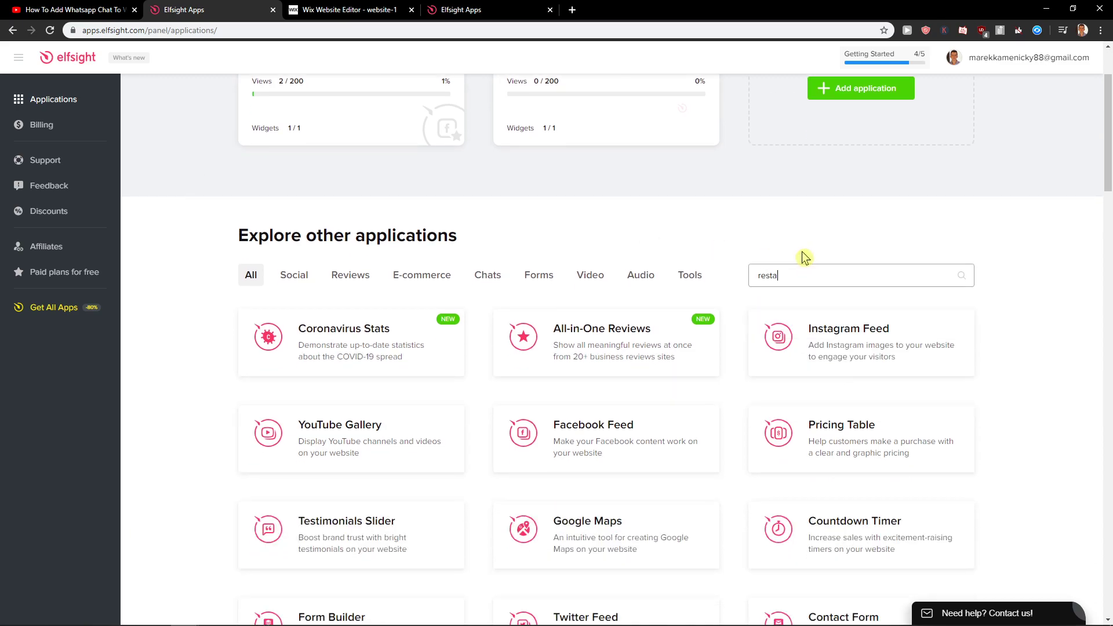
text(urant)
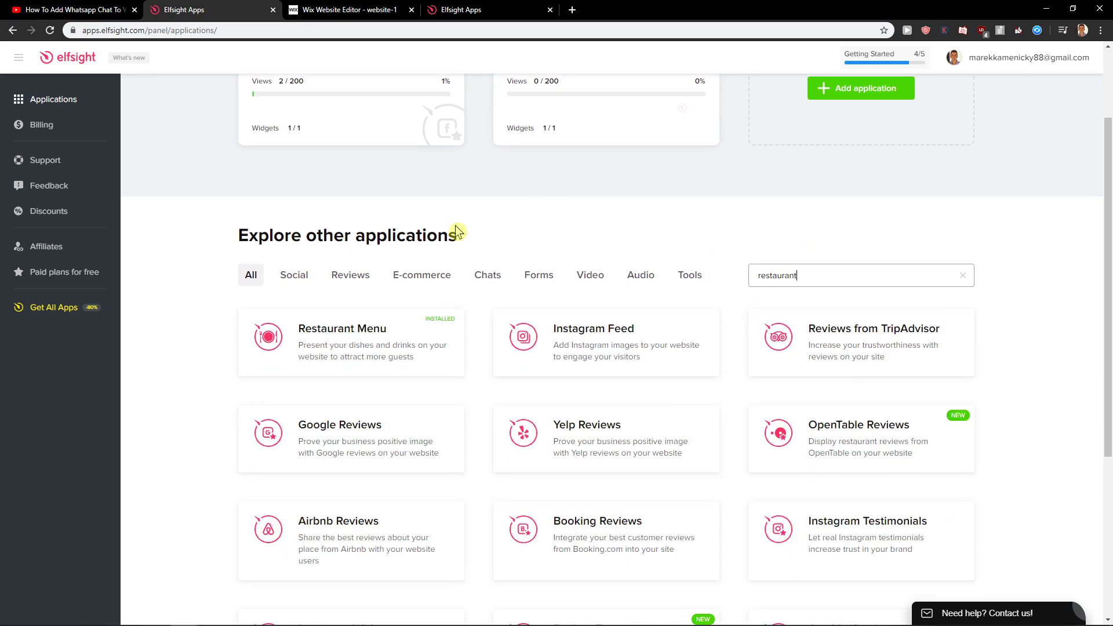
Create a new Restaurant Menu widget
mouse_move(338, 345)
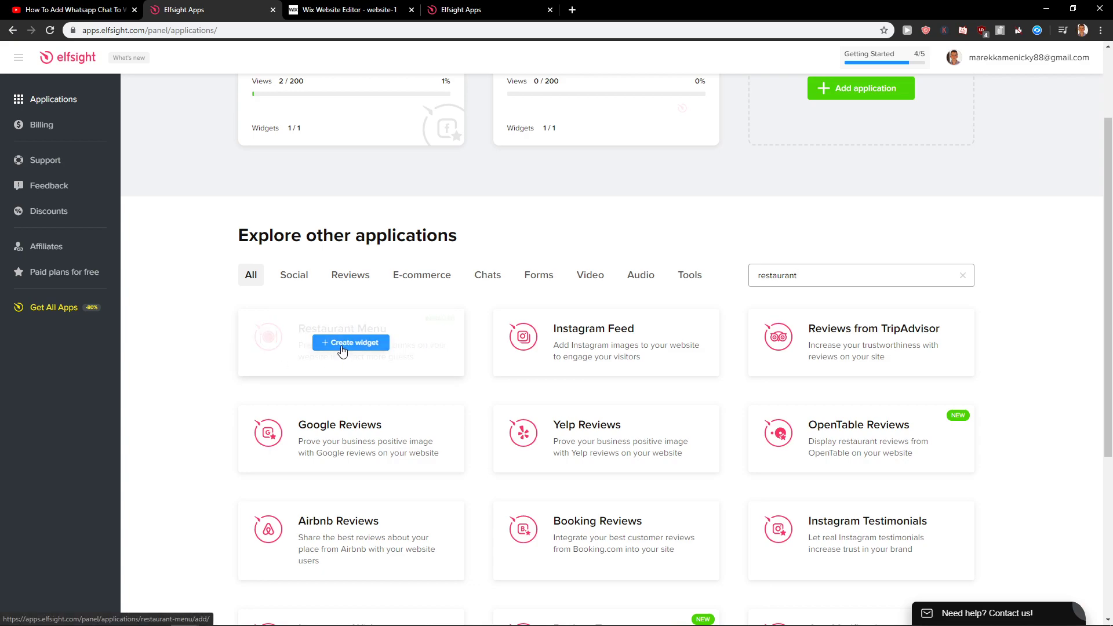
click(342, 348)
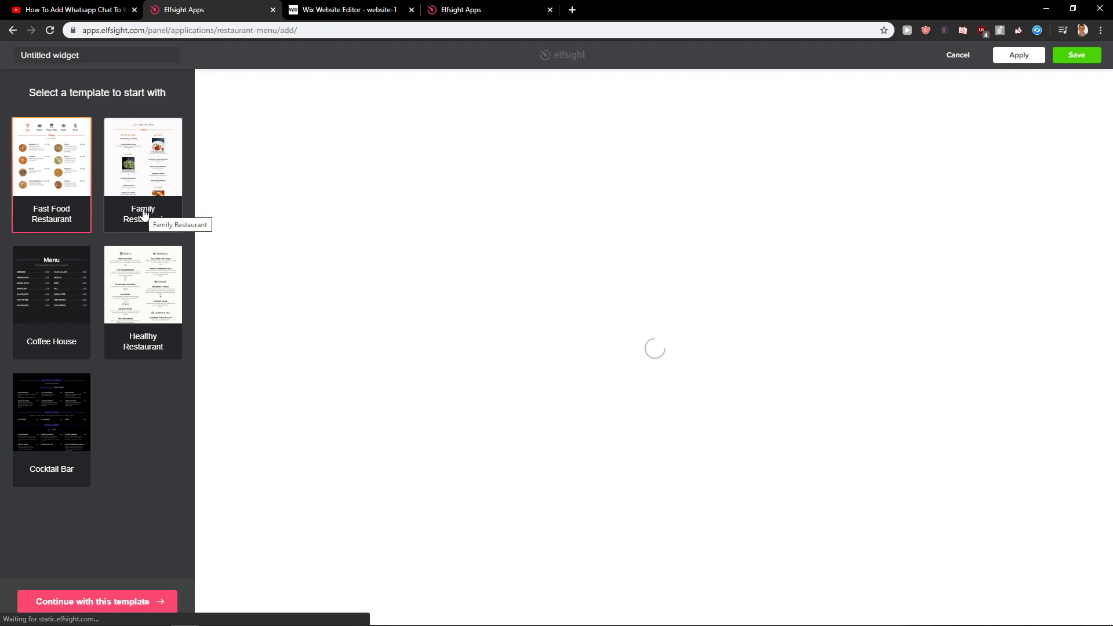
scroll(410, 266, down, 1)
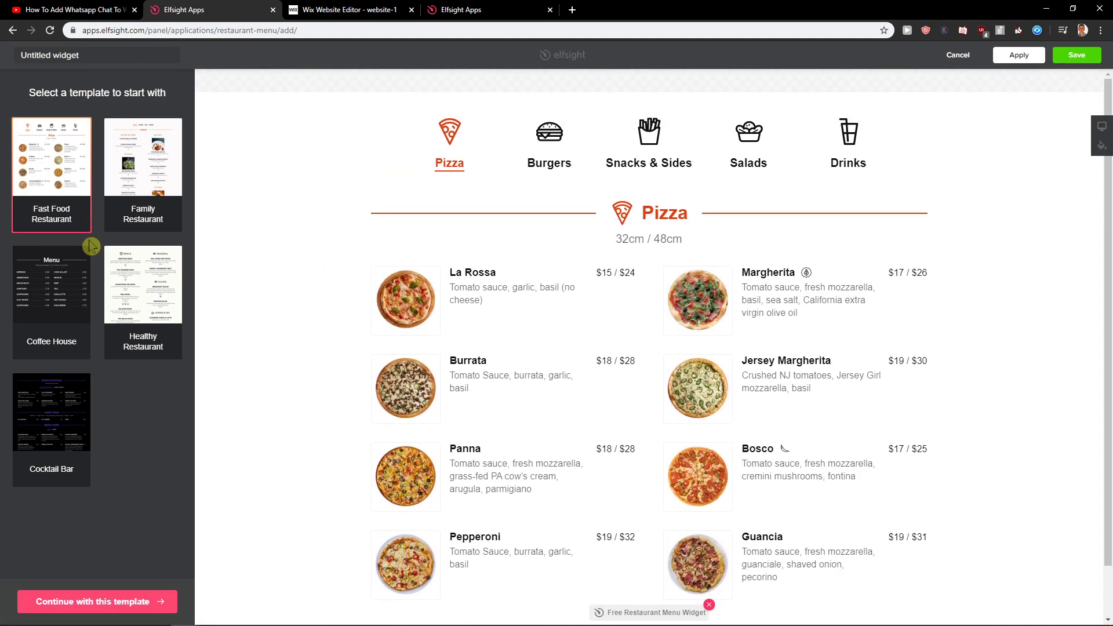
Preview the Family, Healthy, Coffee House and Cocktail Bar templates, then choose Fast Food Restaurant
click(167, 229)
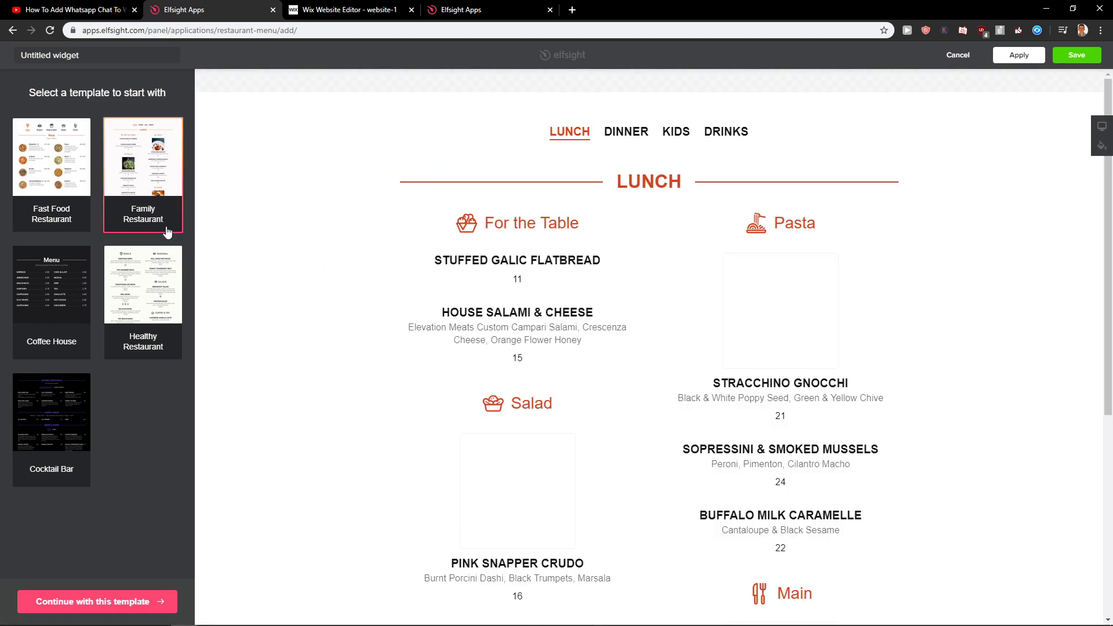
click(167, 362)
click(59, 358)
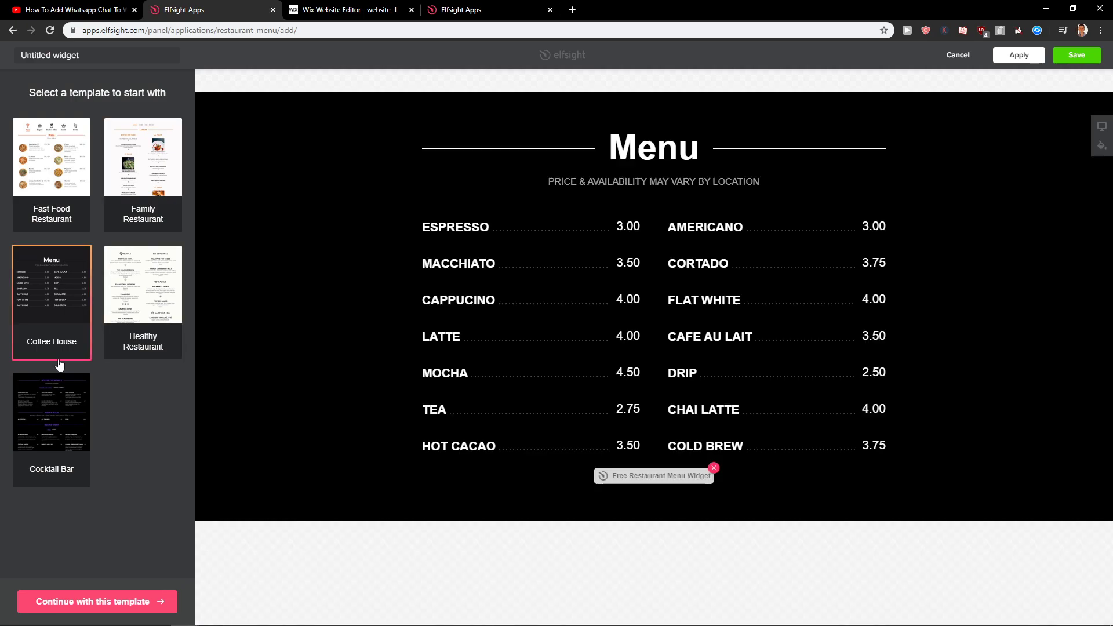
click(62, 484)
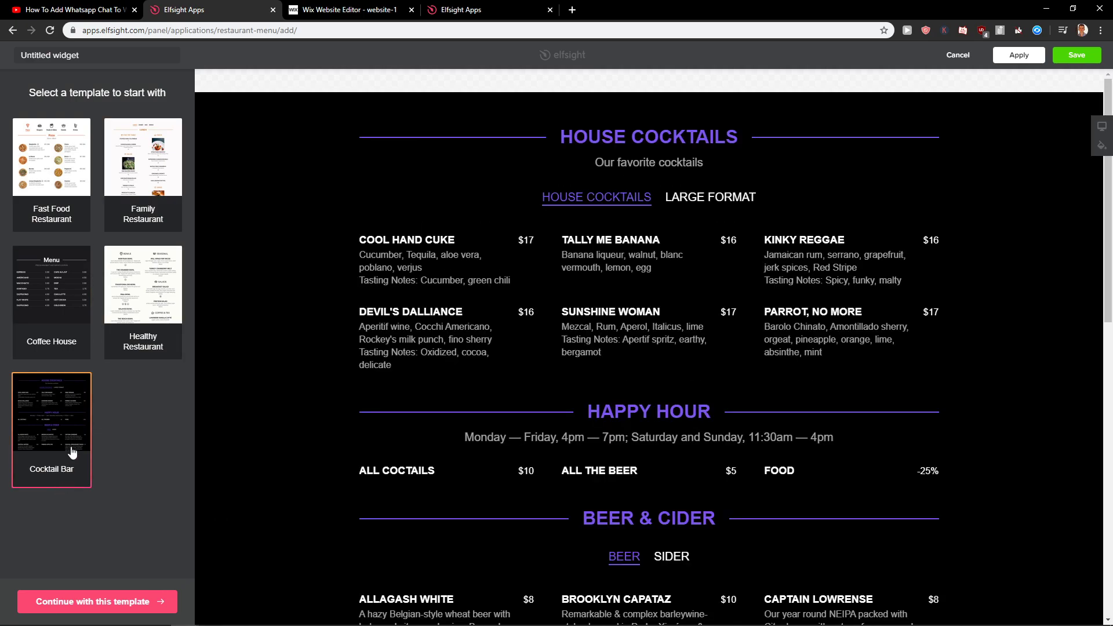
click(80, 215)
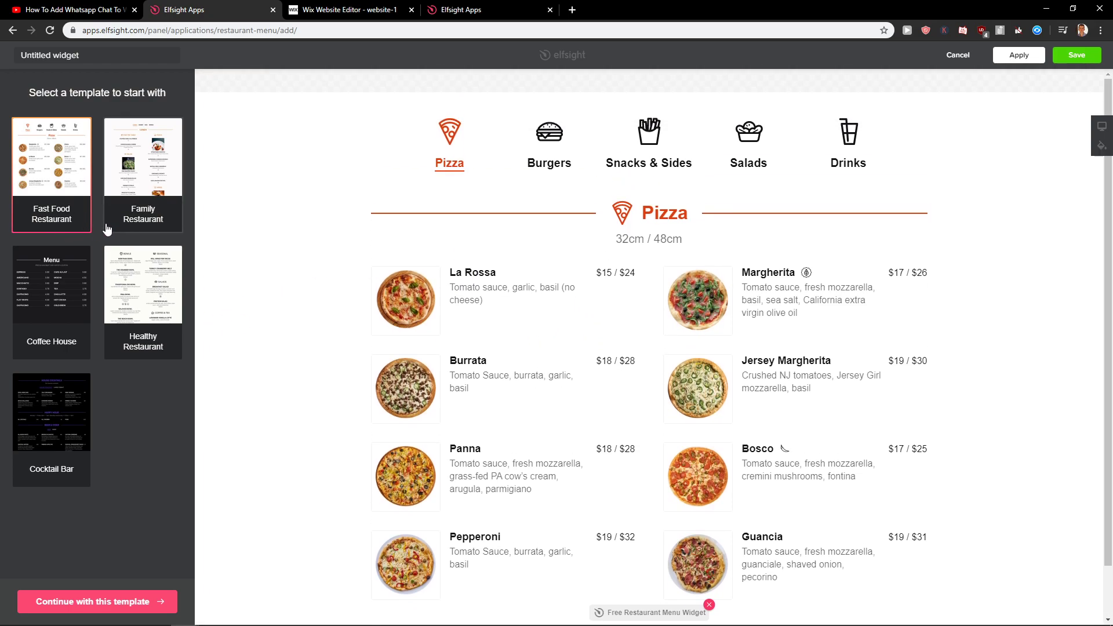
Continue with the Fast Food template, rename the Pizza menu to Monday and give it a cutting-board icon
click(144, 604)
scroll(616, 333, down, 1)
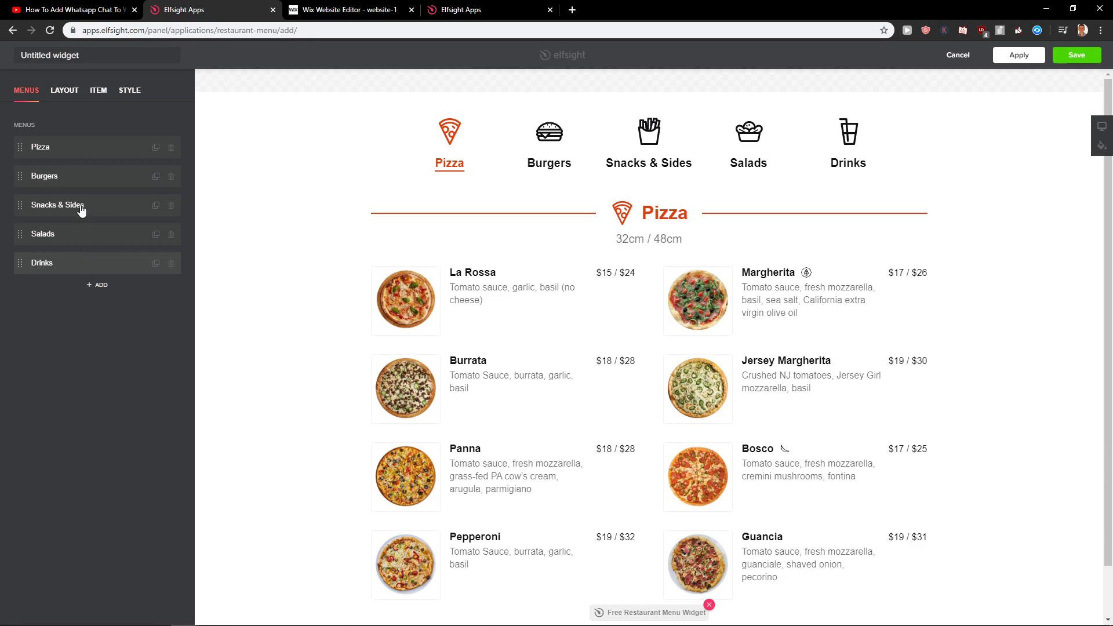
click(83, 156)
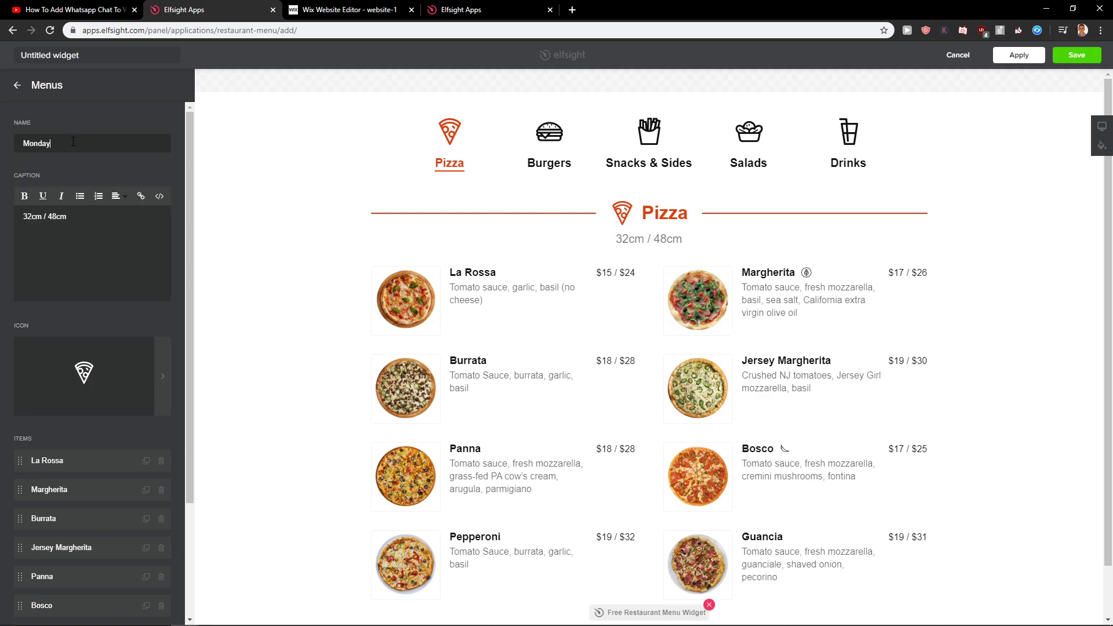
click(136, 367)
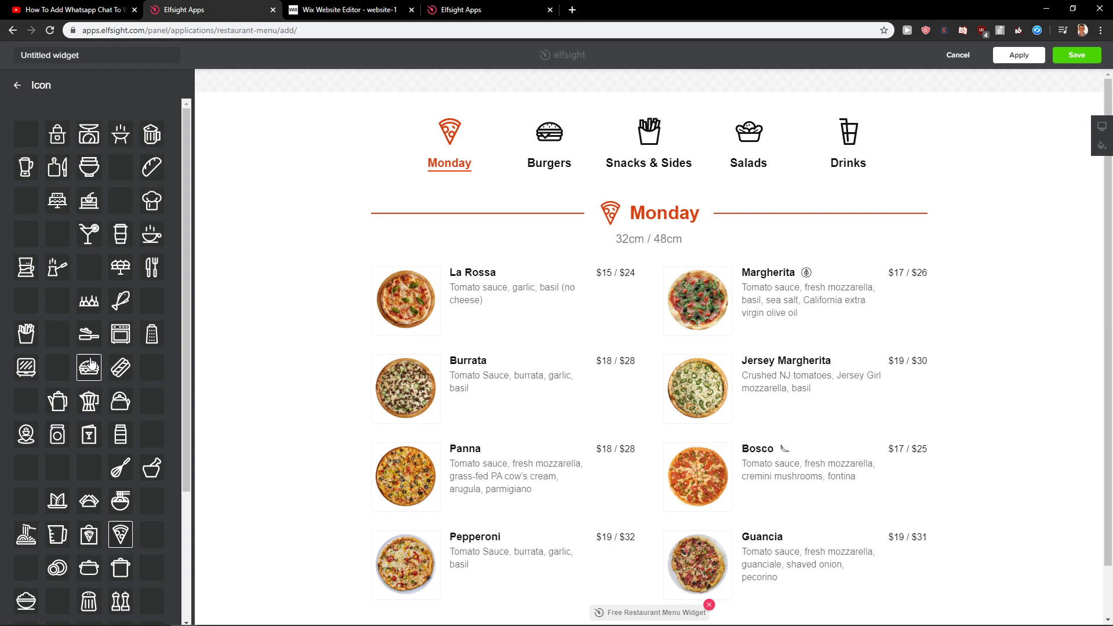
click(55, 168)
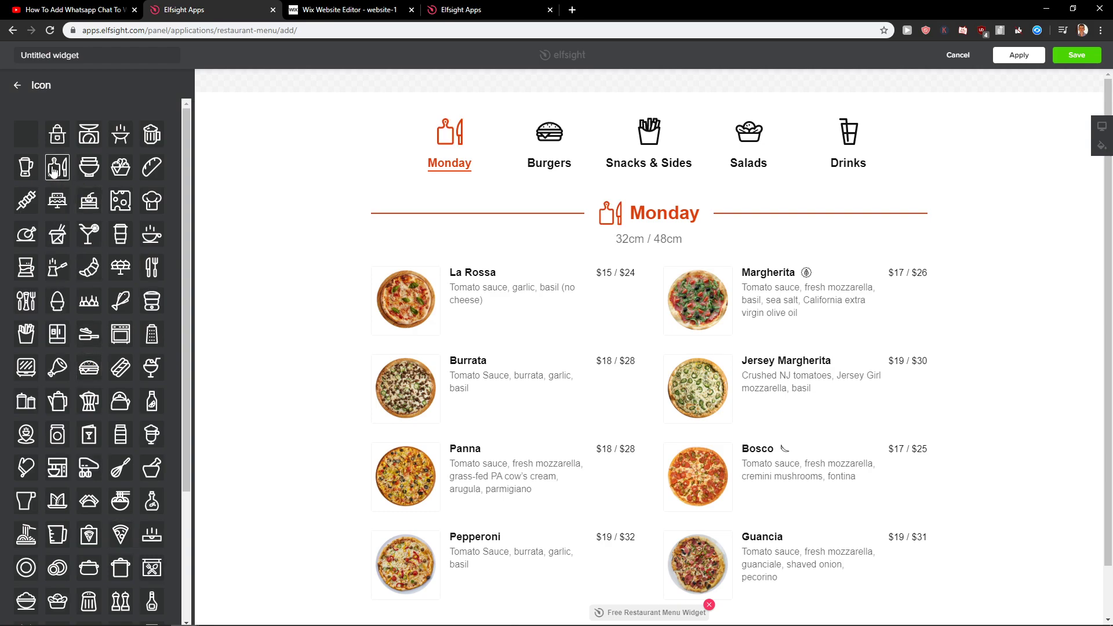
click(18, 85)
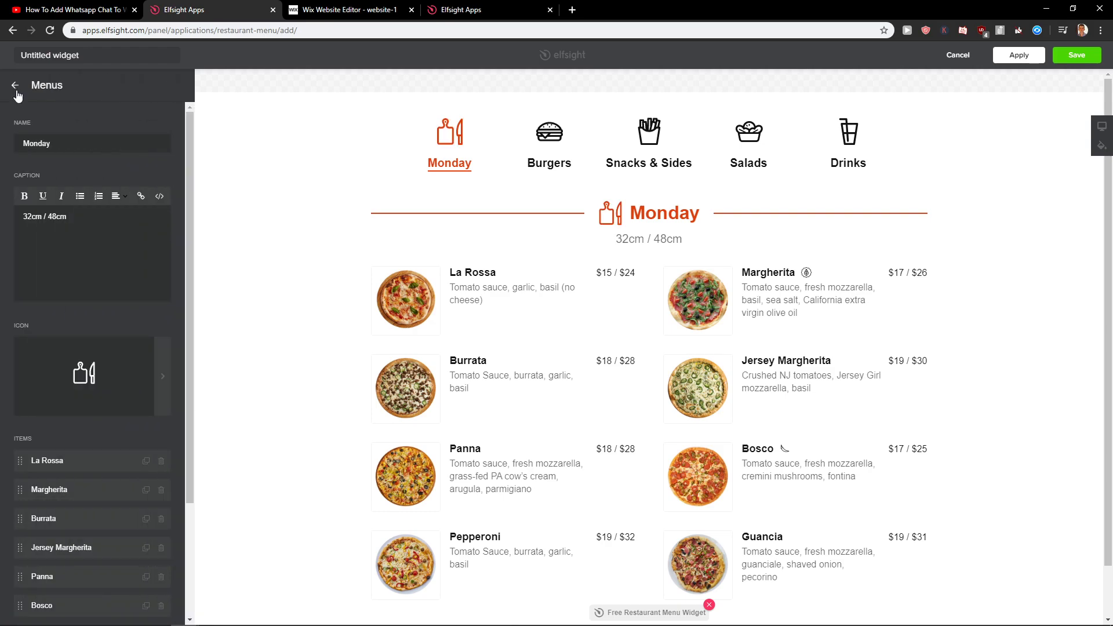
click(15, 87)
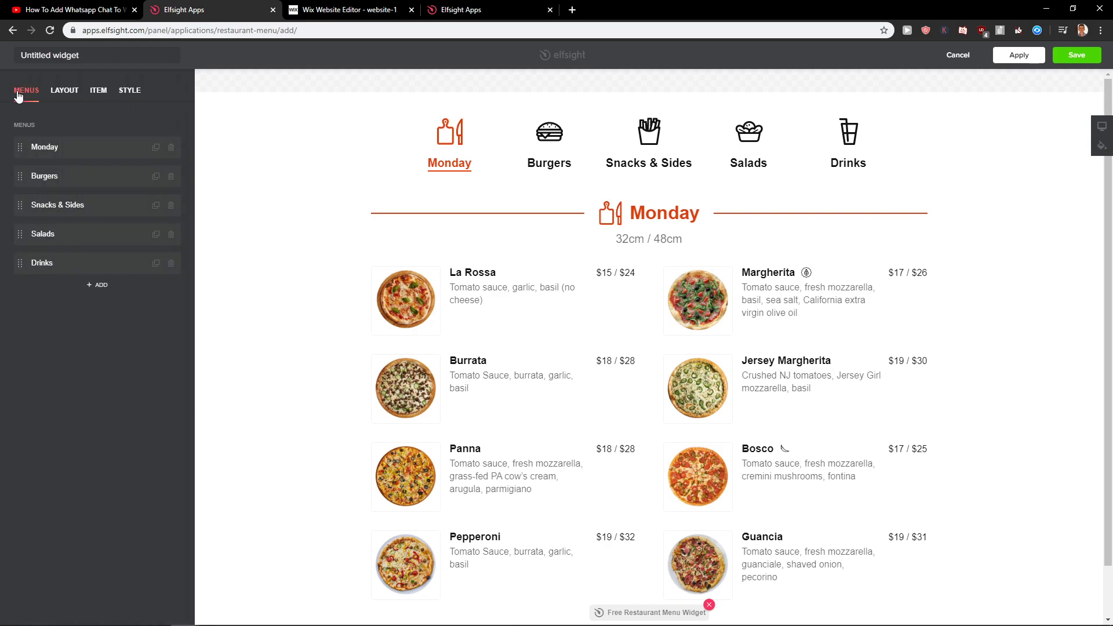
Rename the Monday menu's first dish from La Rossa to Pizza 1
click(64, 149)
scroll(108, 351, down, 2)
scroll(107, 351, down, 2)
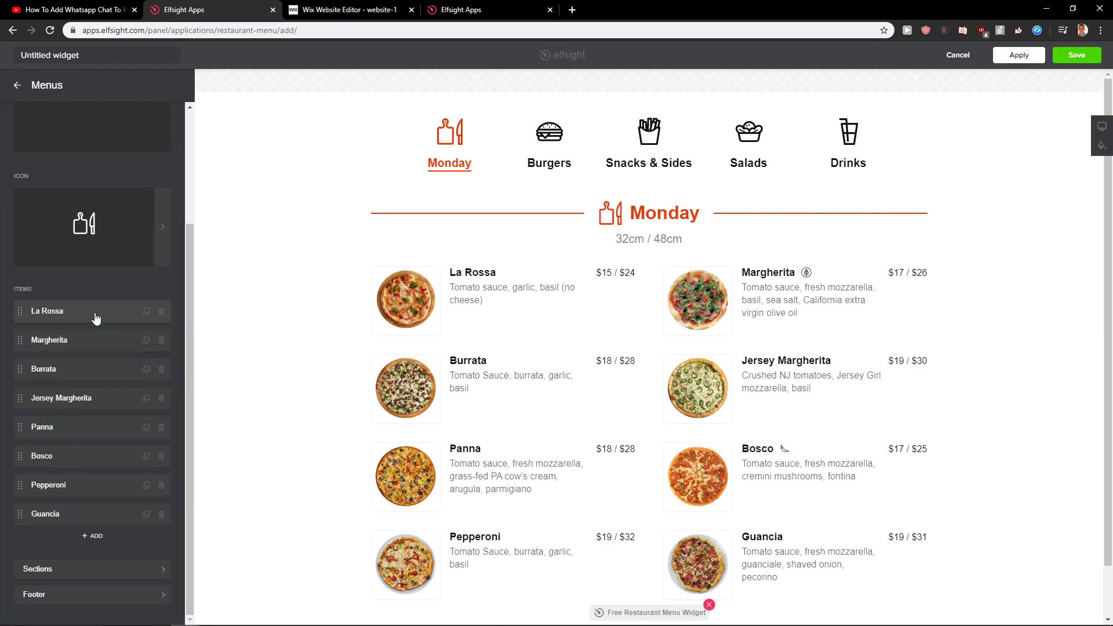
click(97, 318)
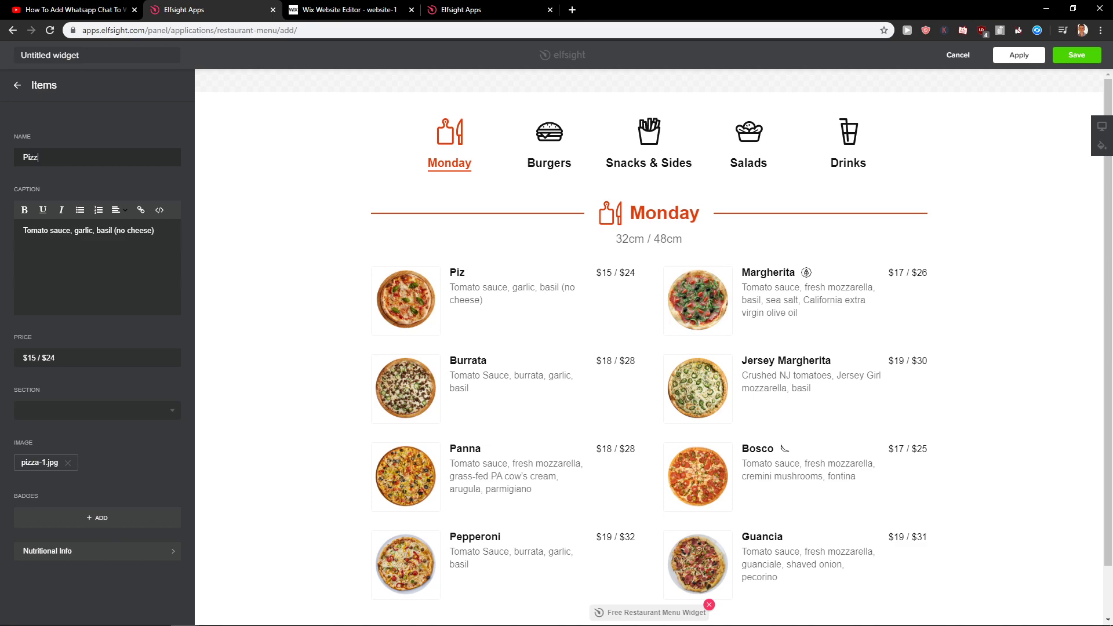
key(ctrl+a)
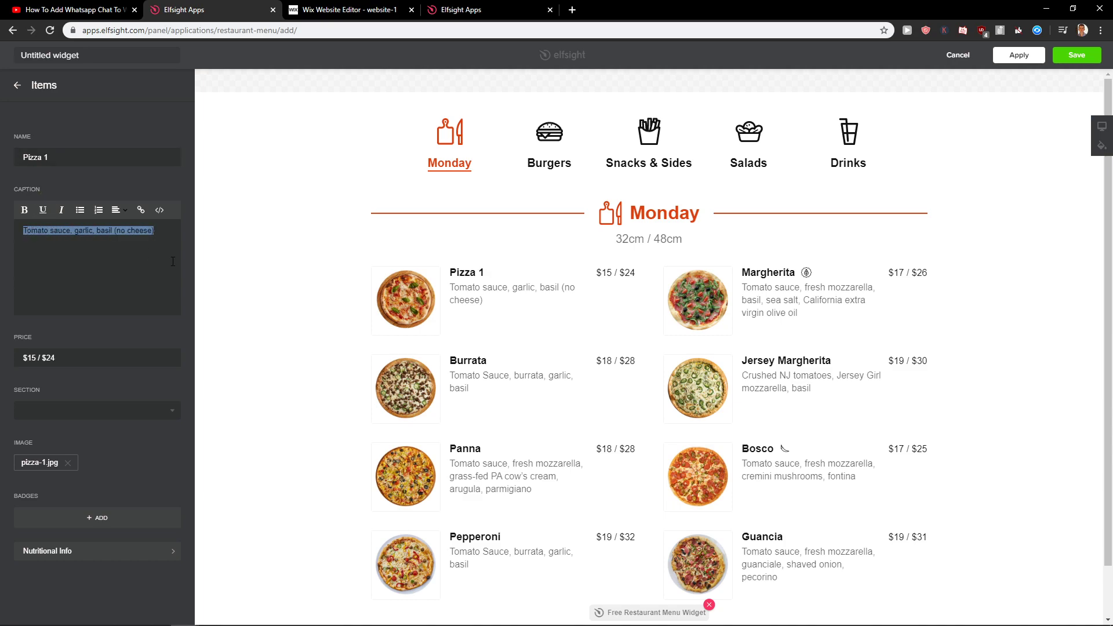
click(84, 374)
click(94, 414)
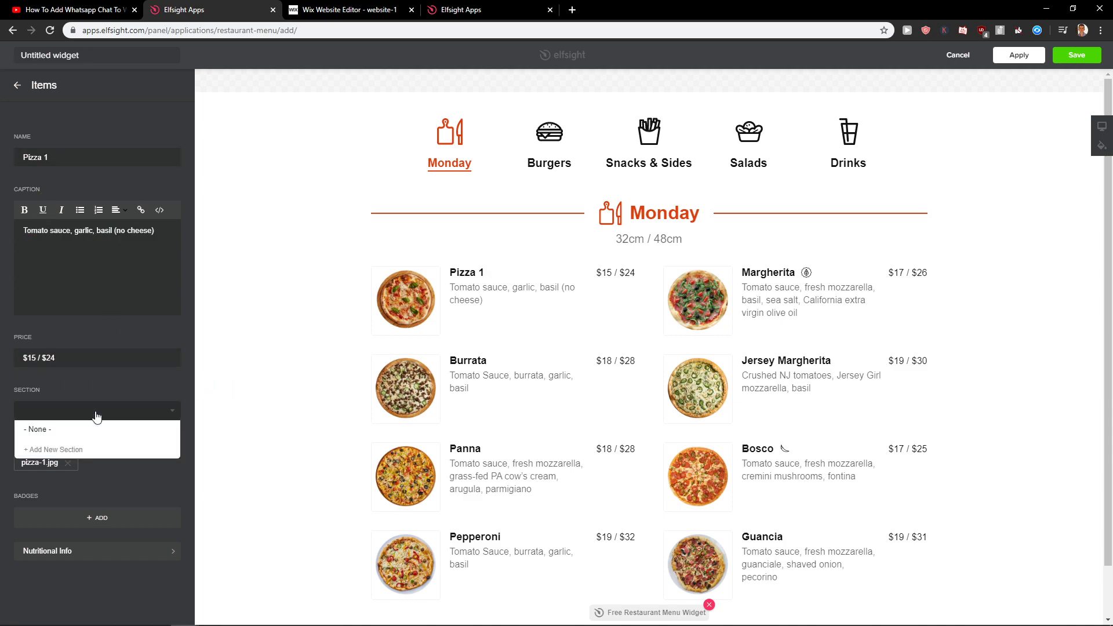
click(62, 418)
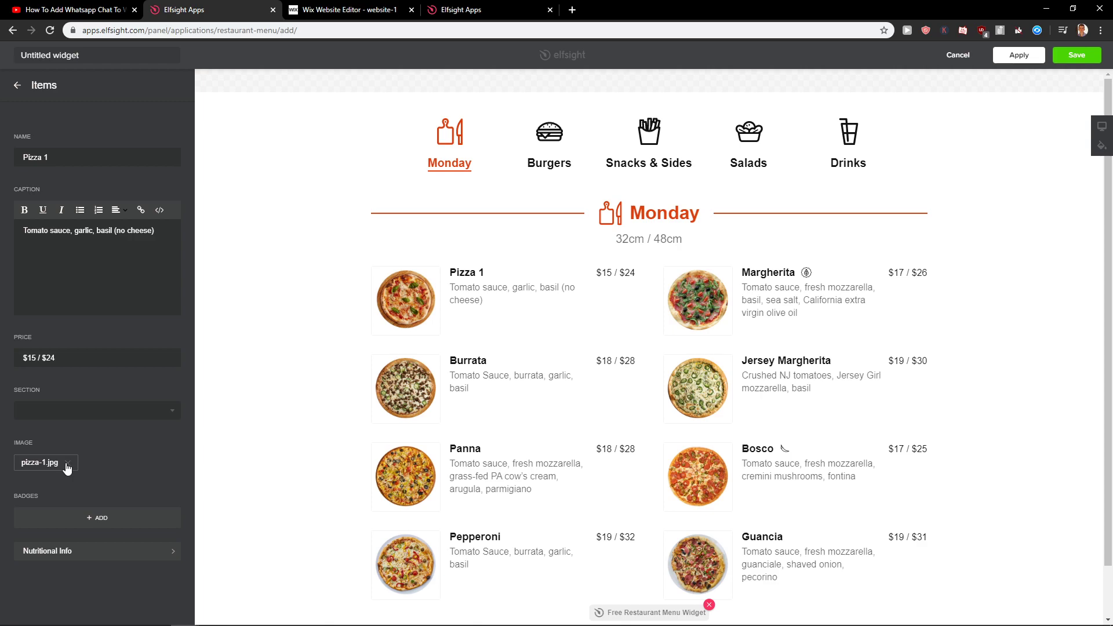
Return to the menu list and bring up the widget's Layout settings
click(16, 86)
click(14, 85)
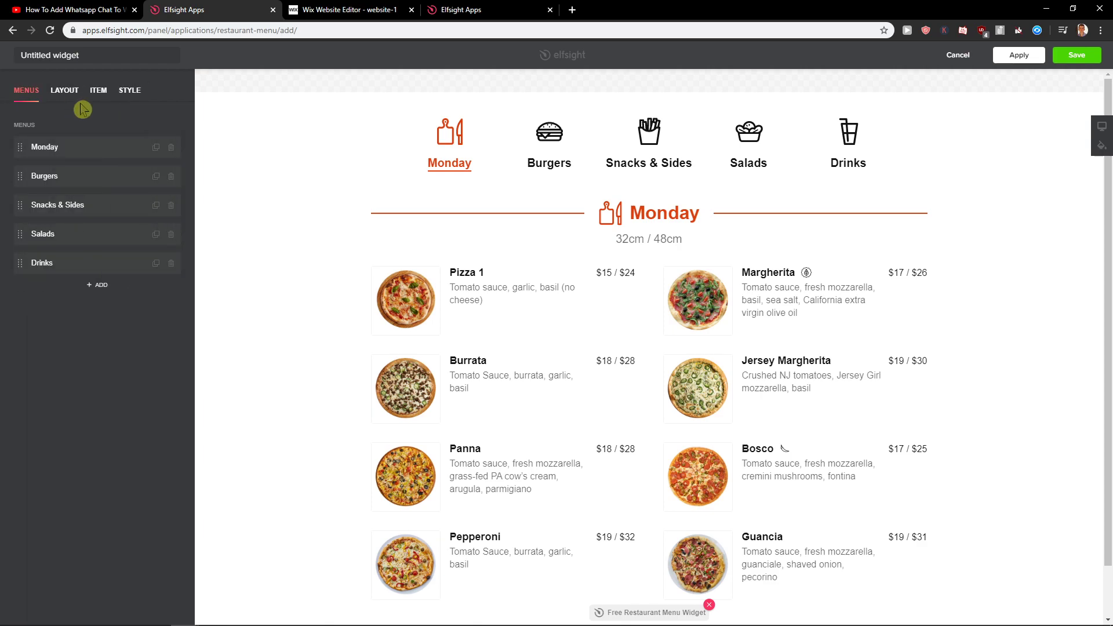
click(63, 91)
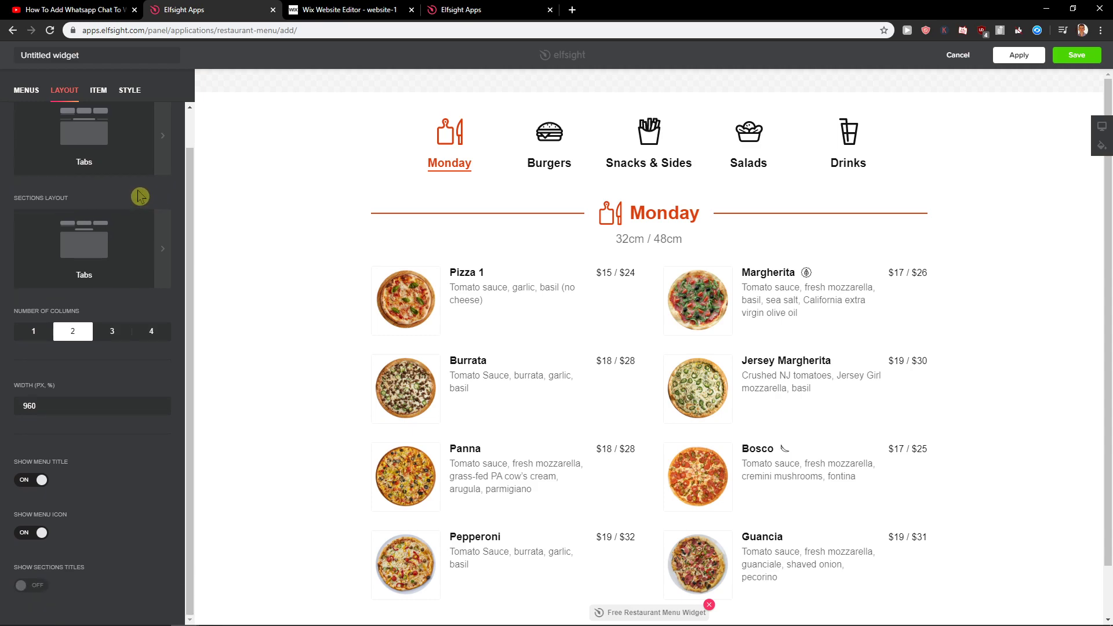
Compare Single App pricing on monthly and annual billing with the All Apps Pack plans
click(1076, 54)
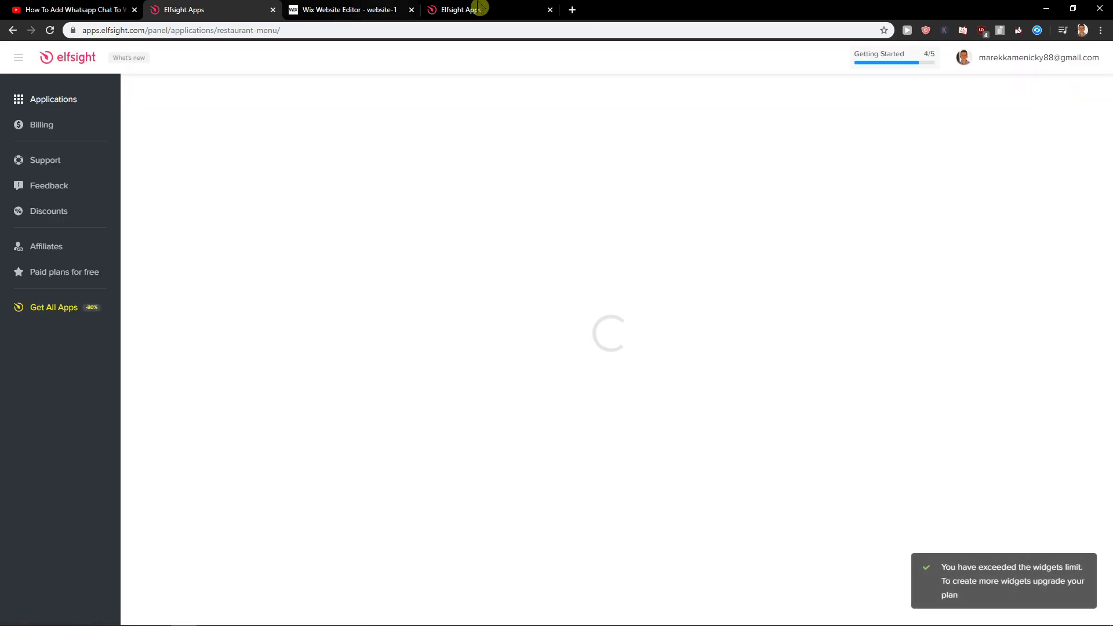
drag(480, 9, 406, 9)
click(460, 81)
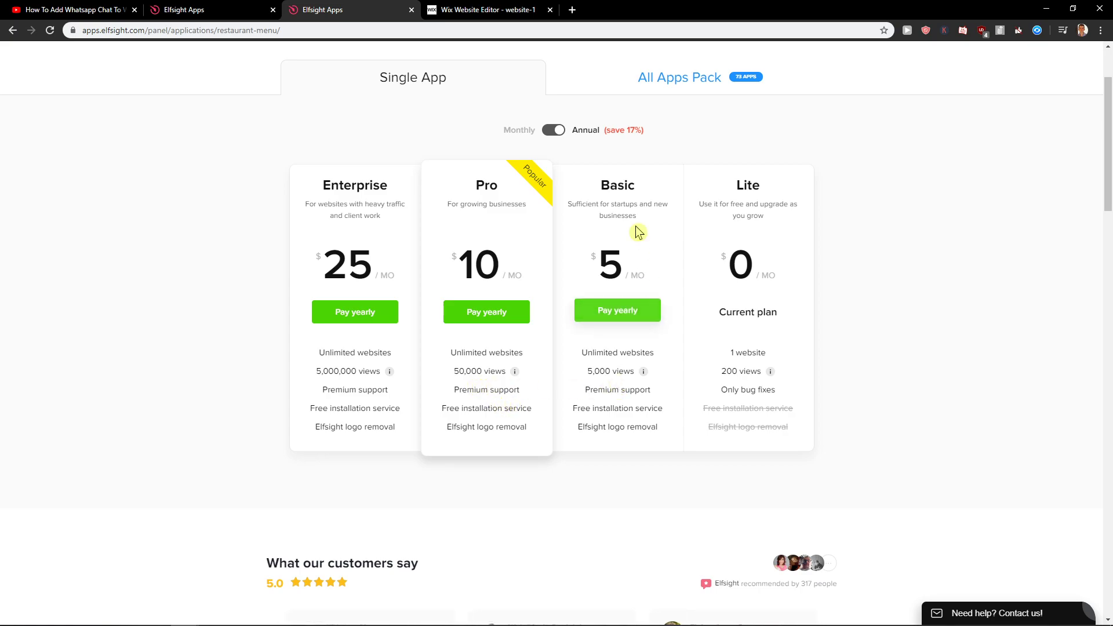
click(553, 131)
click(553, 131)
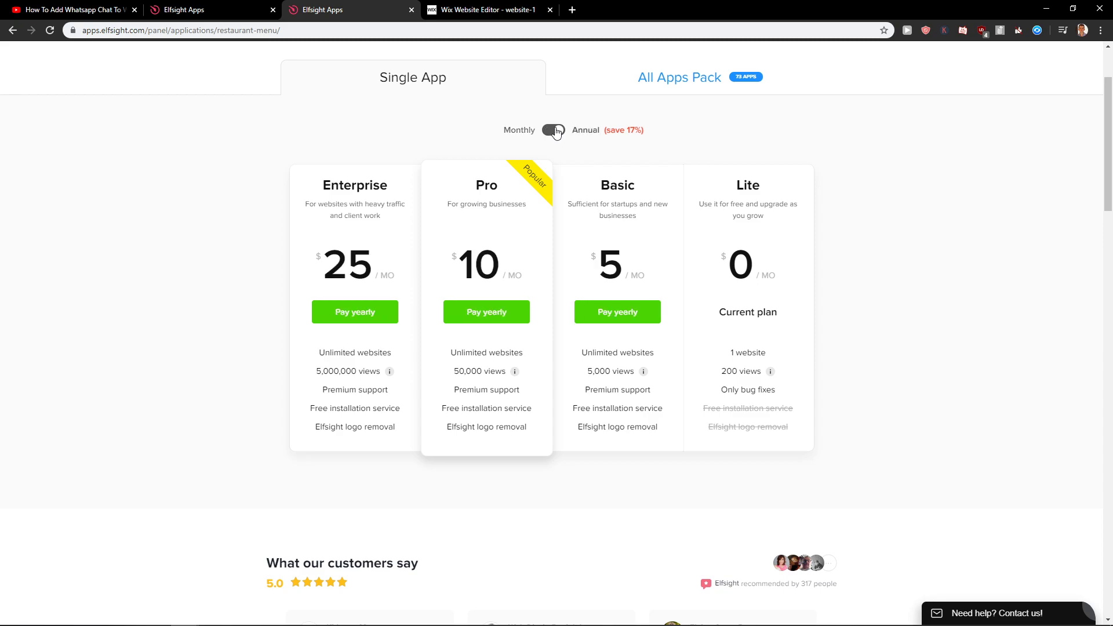
click(553, 131)
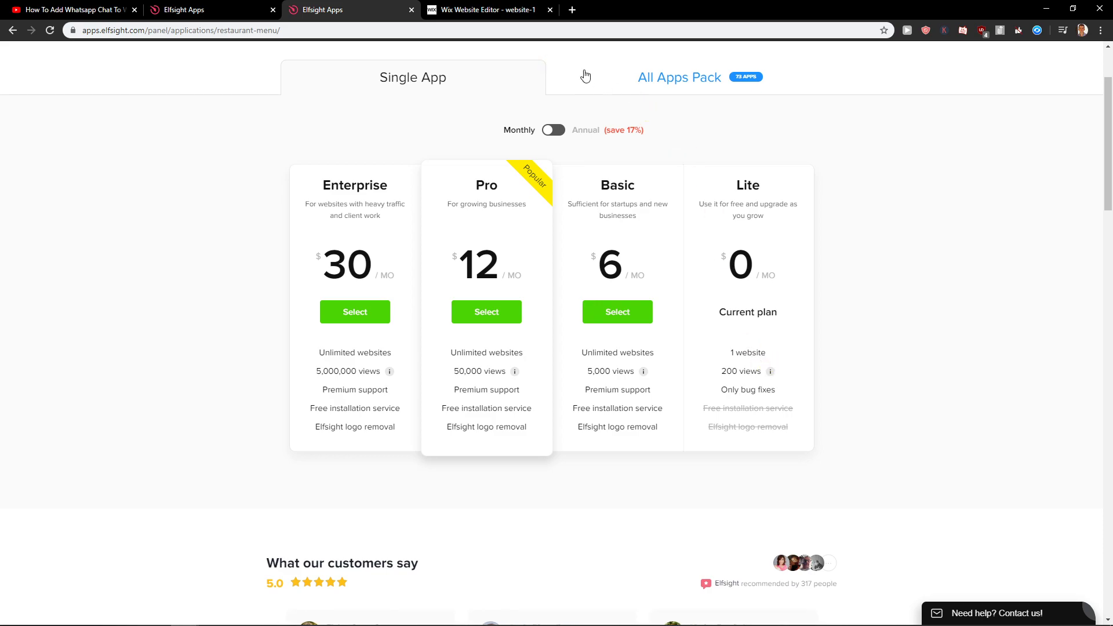
click(649, 83)
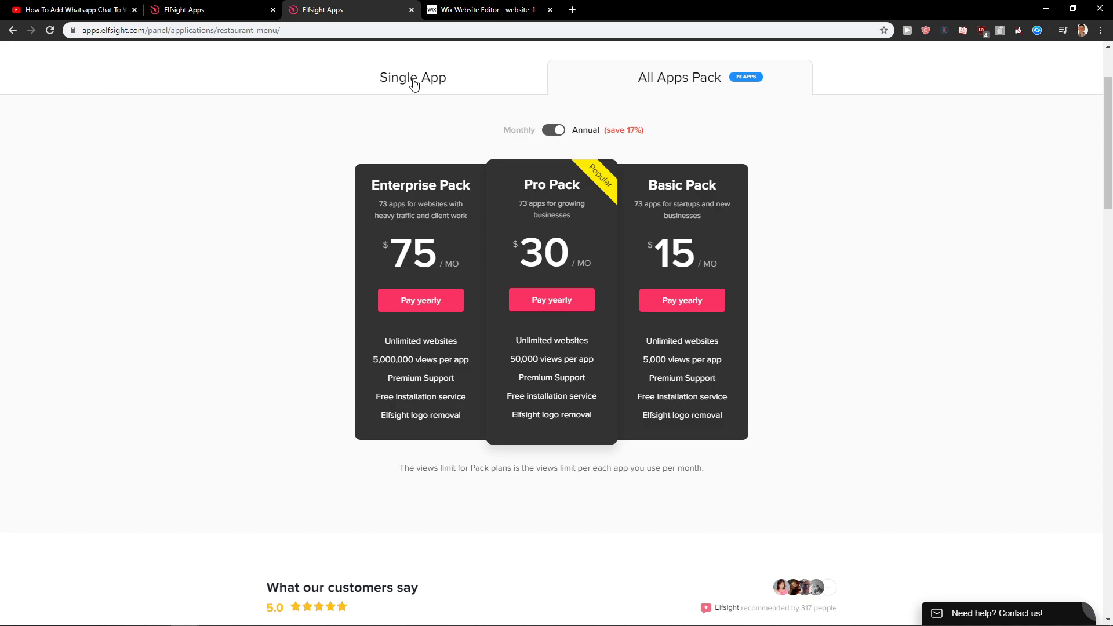
Copy the Restaurant Menu widget's embed code from Add to website
key(ctrl+shift+Tab)
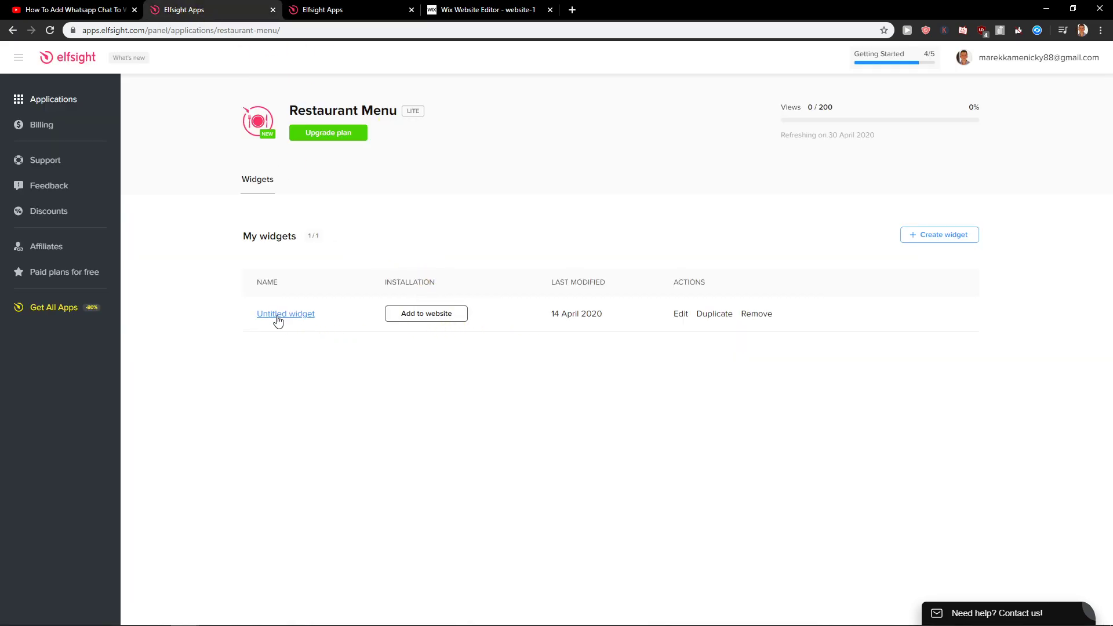
click(436, 313)
click(480, 364)
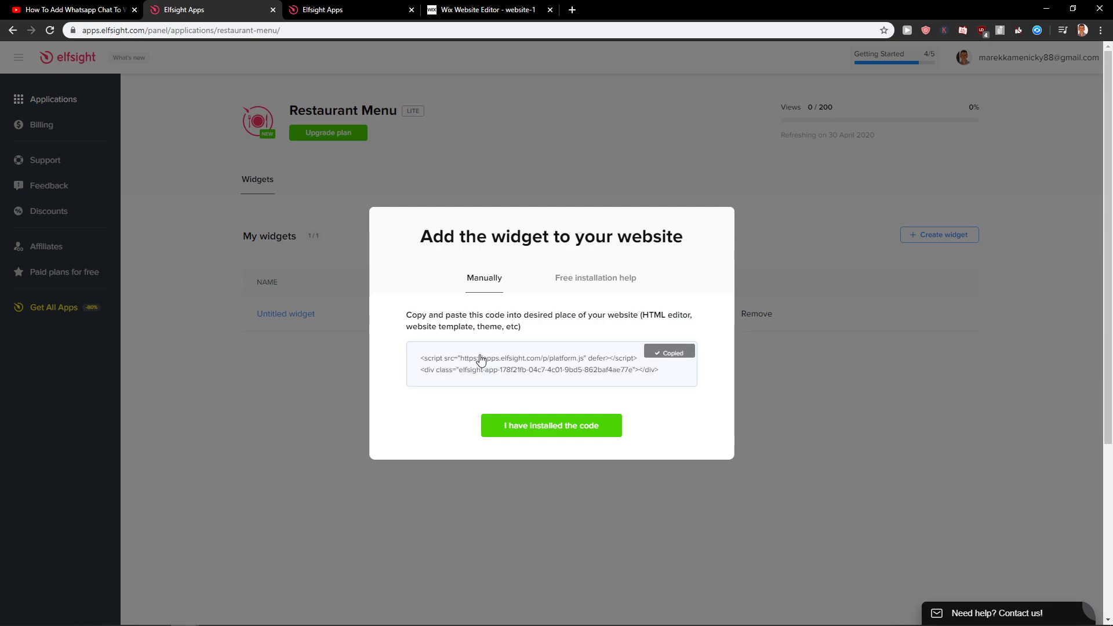
Add an HTML iframe element to the Wix Home page and enlarge it
click(483, 8)
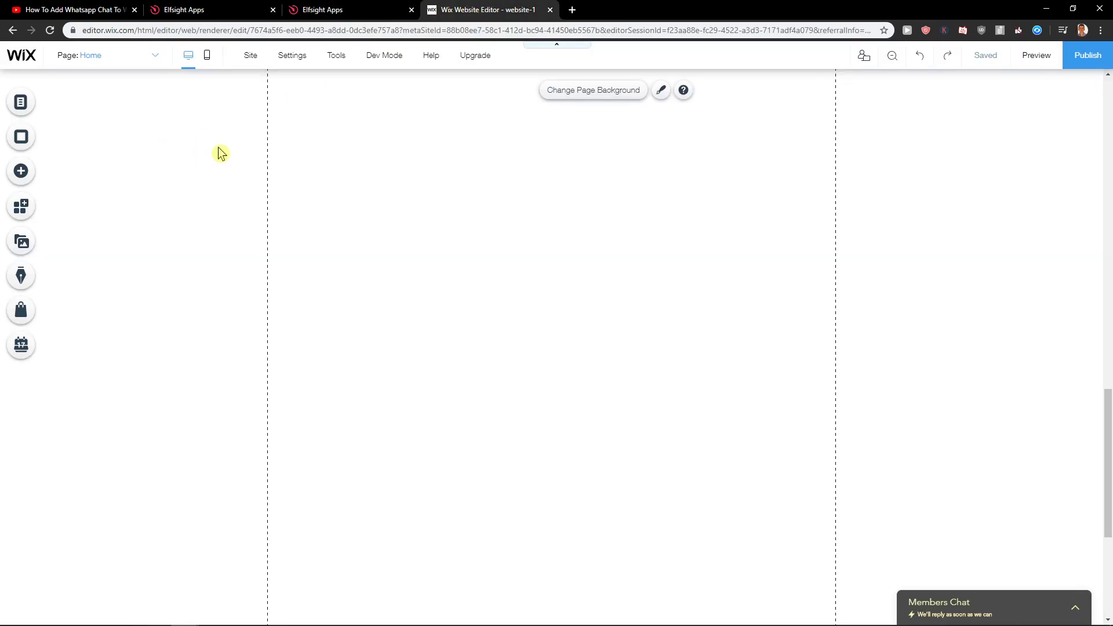
scroll(218, 151, up, 3)
click(23, 176)
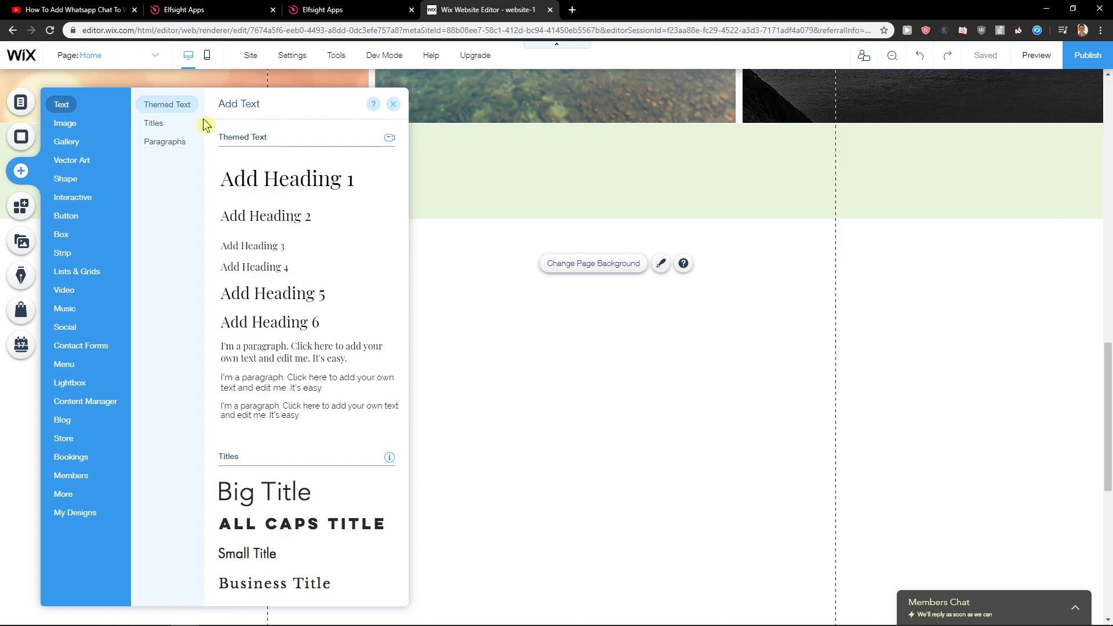
click(65, 494)
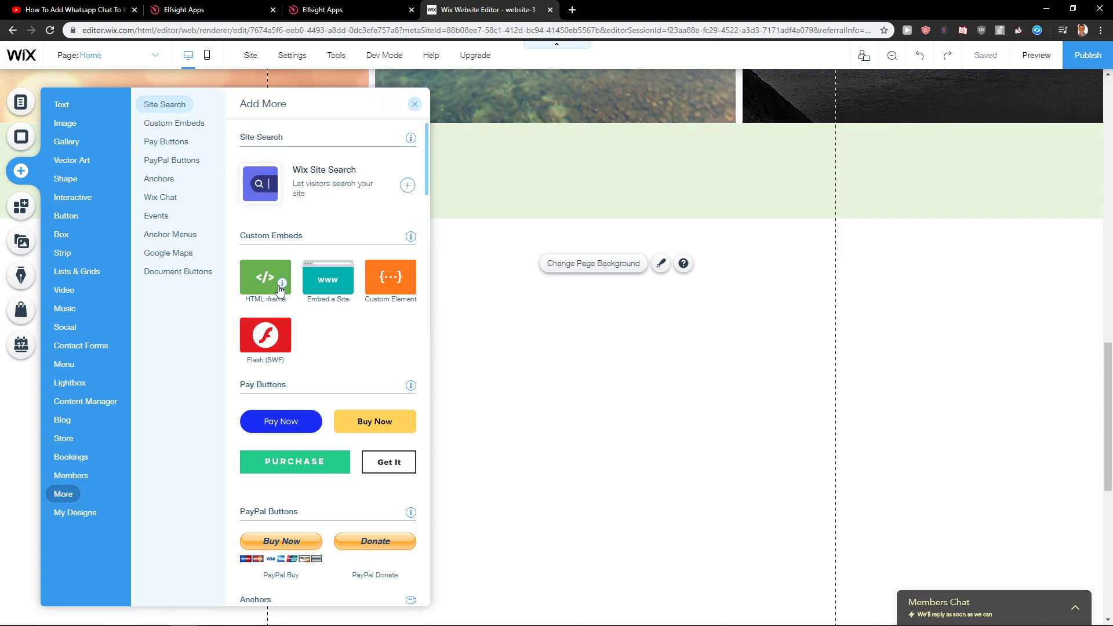
click(264, 292)
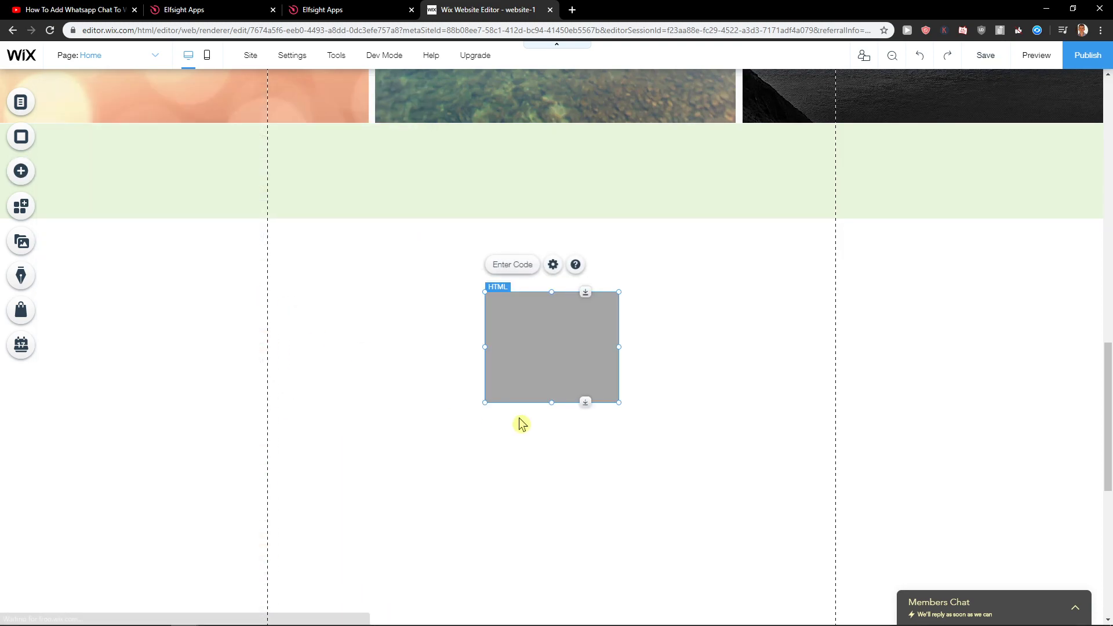
scroll(510, 359, down, 2)
drag(485, 286, 298, 566)
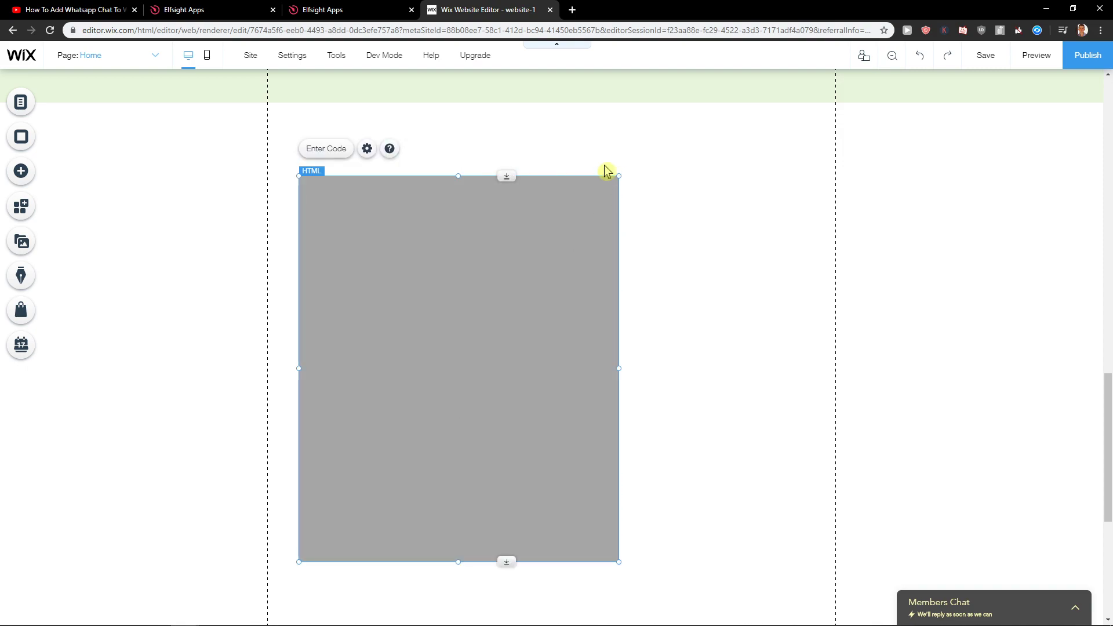
drag(619, 176, 811, 112)
scroll(636, 318, down, 2)
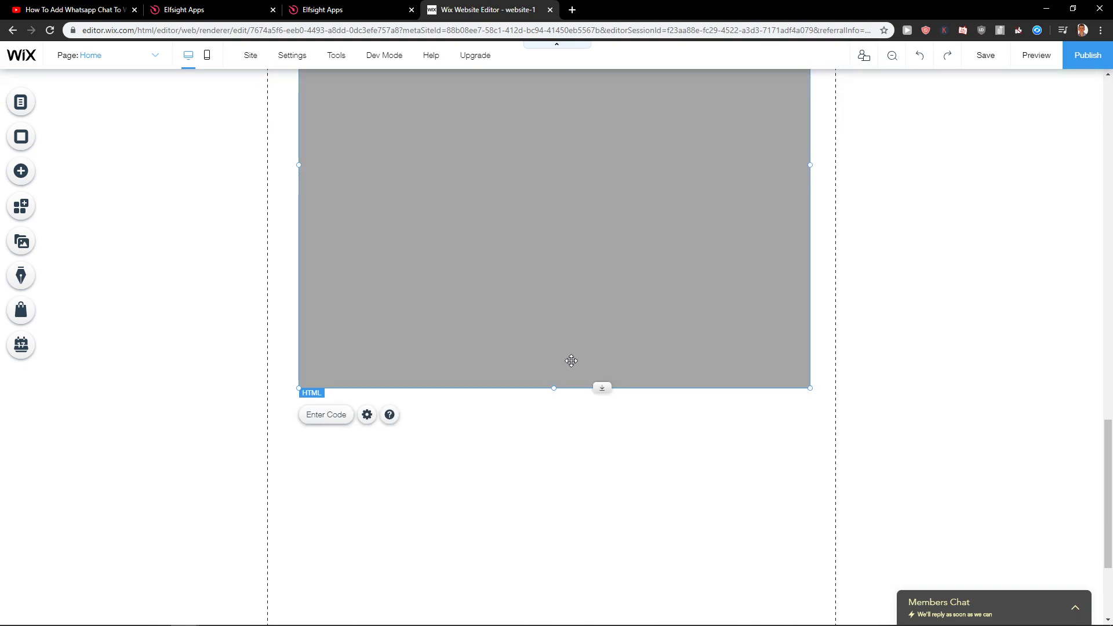
drag(556, 396, 553, 534)
scroll(581, 423, up, 5)
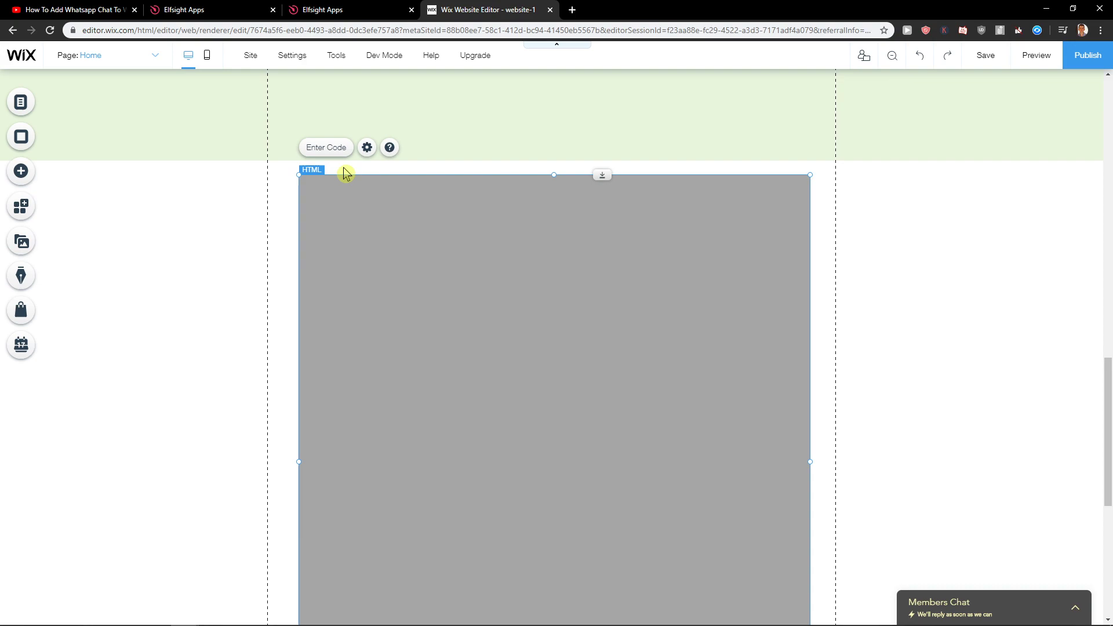
Paste the Elfsight embed code into the HTML element and apply it with Update
click(339, 150)
key(ctrl+v)
click(907, 404)
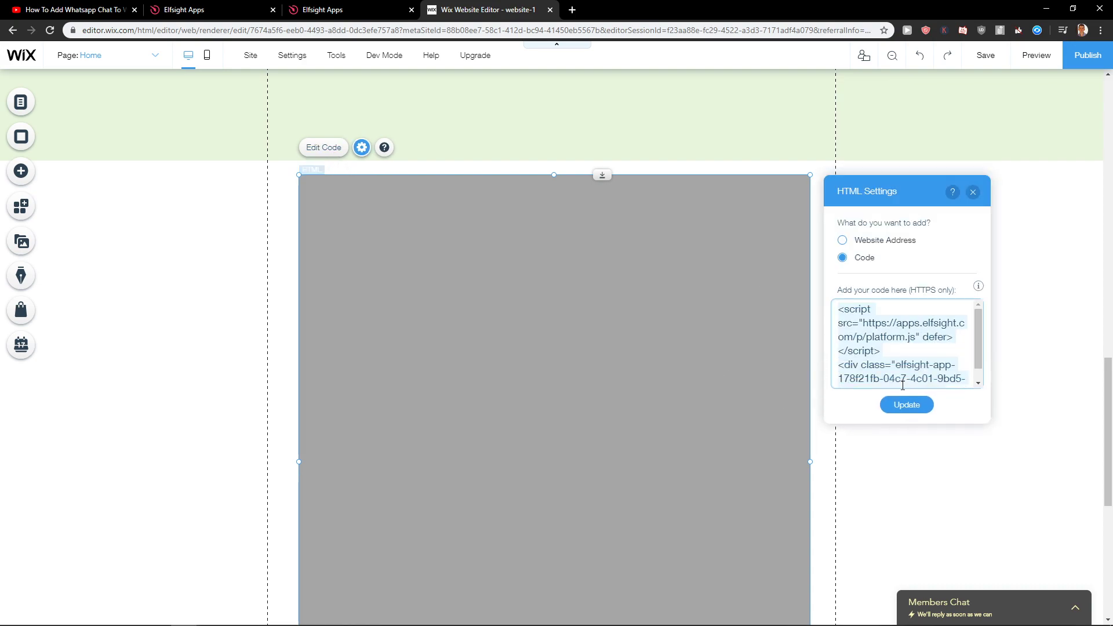
scroll(760, 394, down, 3)
scroll(759, 394, down, 3)
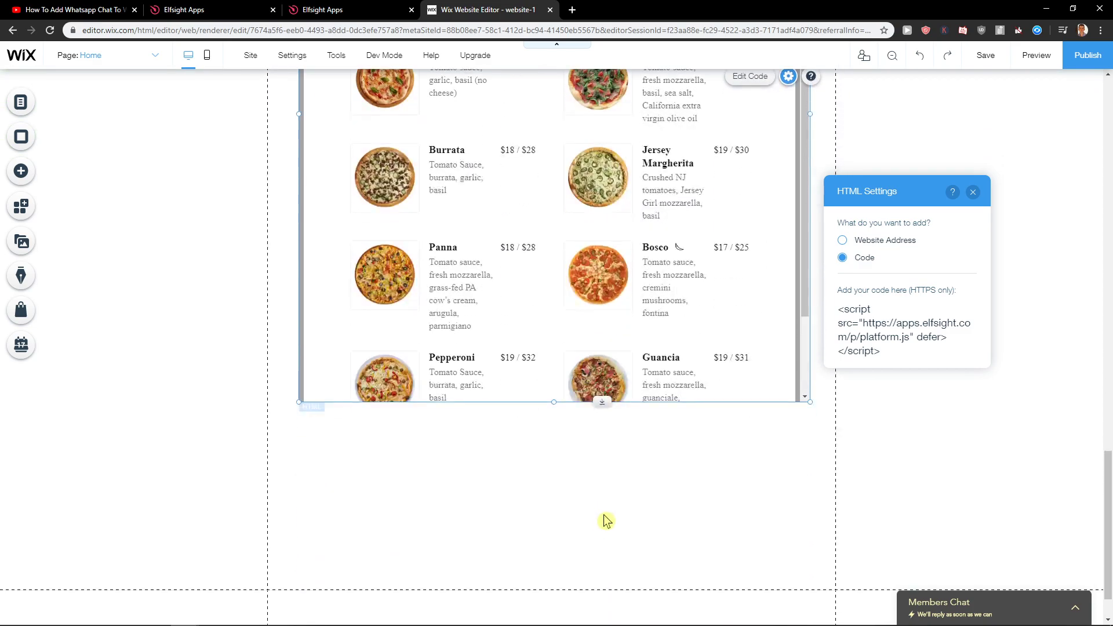
scroll(828, 470, up, 5)
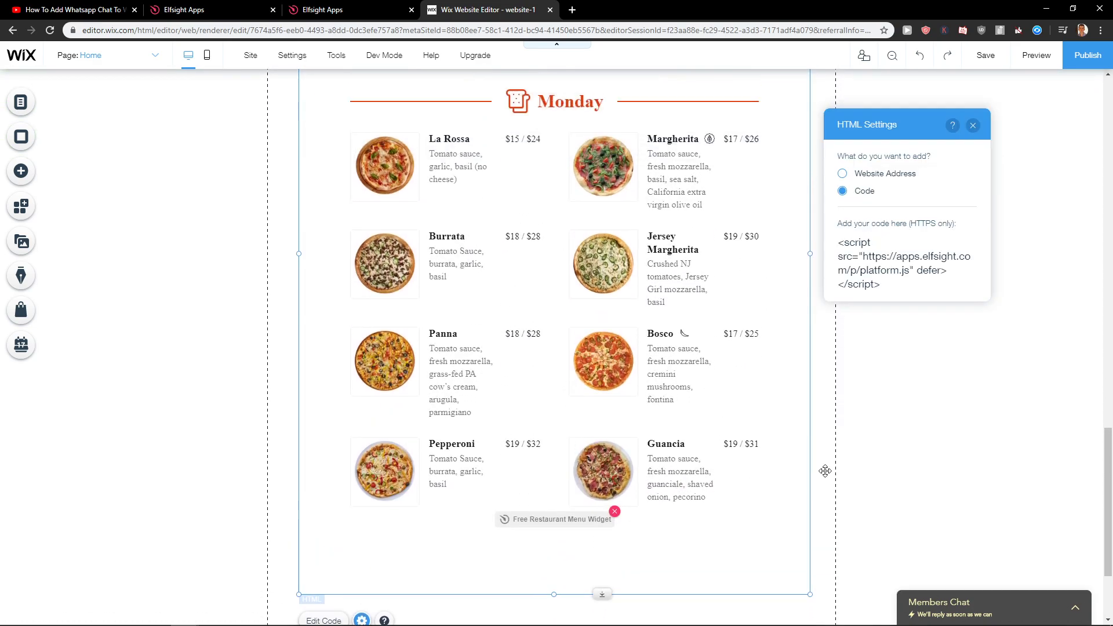
click(969, 472)
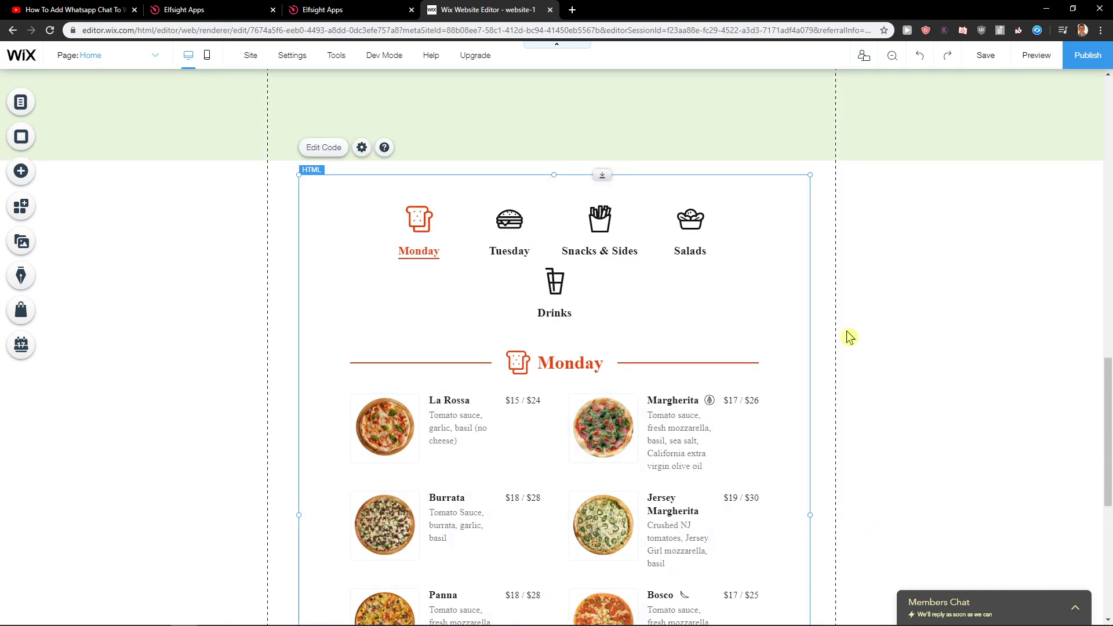
scroll(847, 335, down, 2)
click(514, 120)
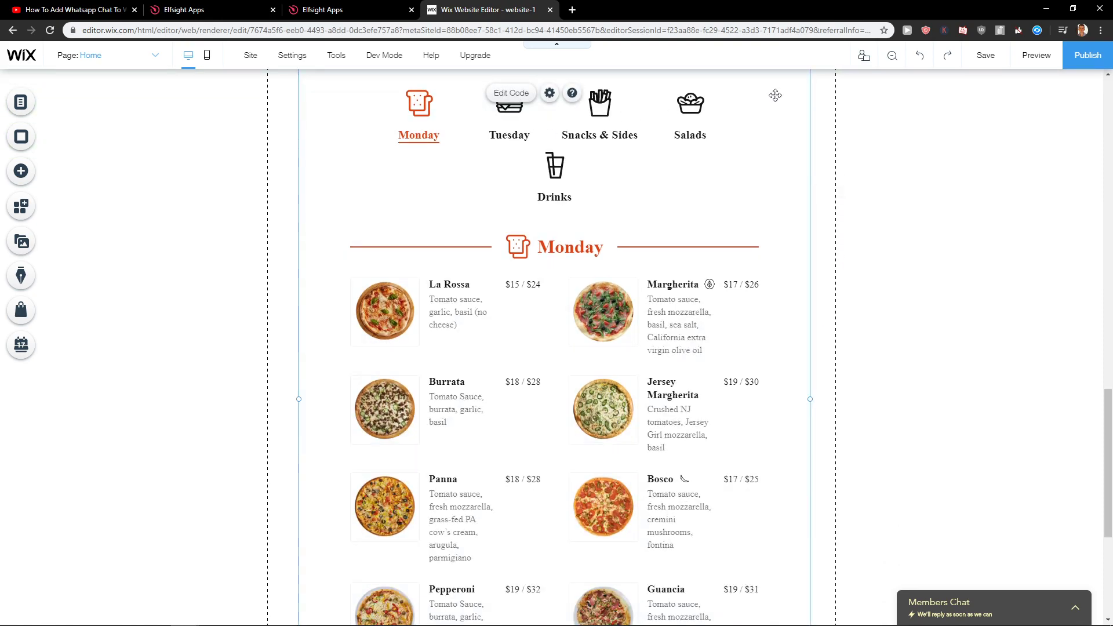
Preview the Wix site and cycle through the Tuesday, Drinks, Snacks & Sides, Salads and Monday menus
click(1036, 56)
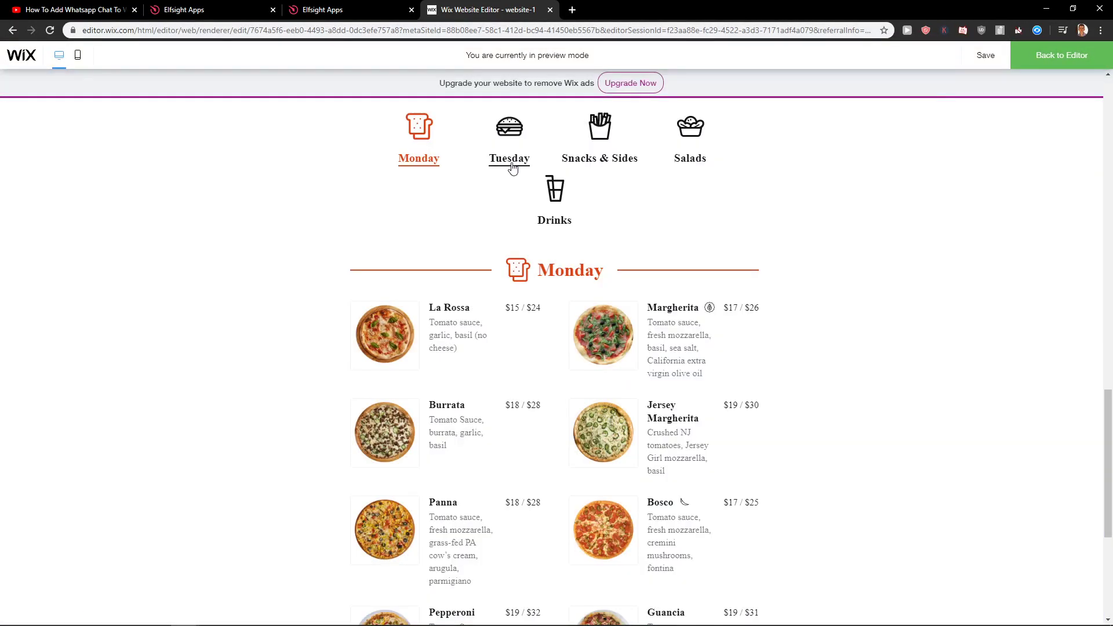
click(511, 155)
click(555, 222)
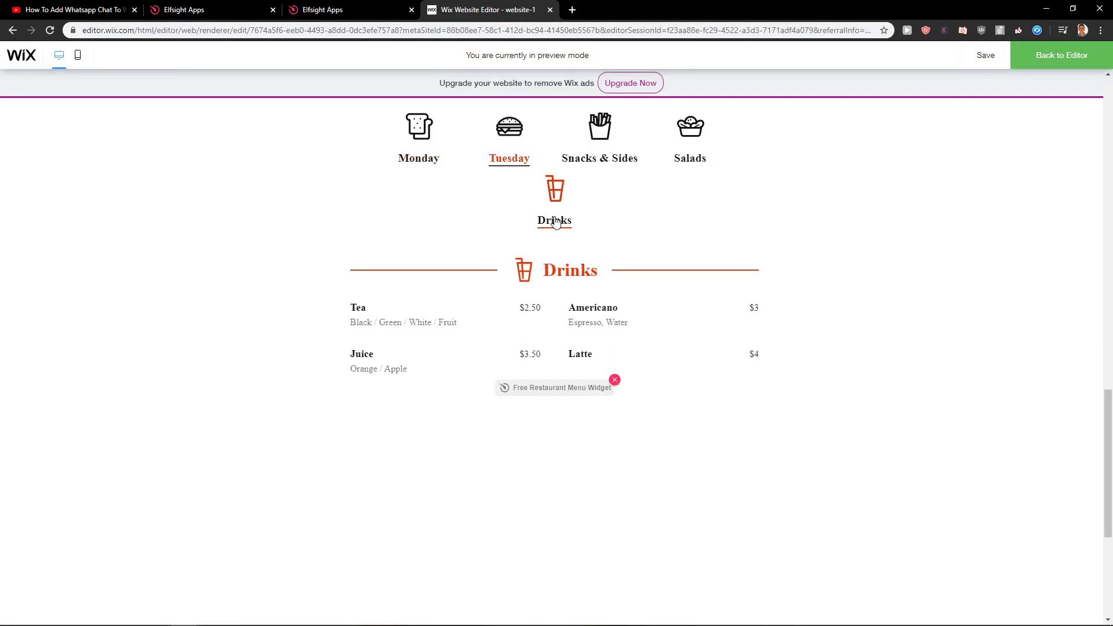
click(606, 158)
click(701, 166)
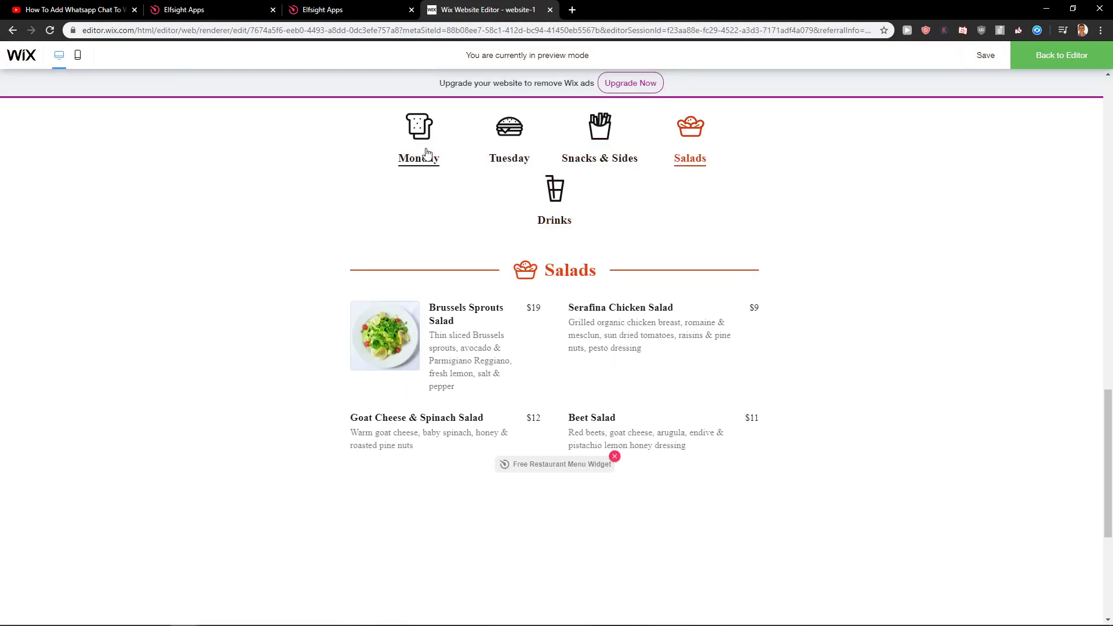
click(427, 157)
Recheck the Tuesday, Snacks & Sides and Monday menus, then return to Elfsight's install code
scroll(565, 231, down, 3)
scroll(566, 232, up, 1)
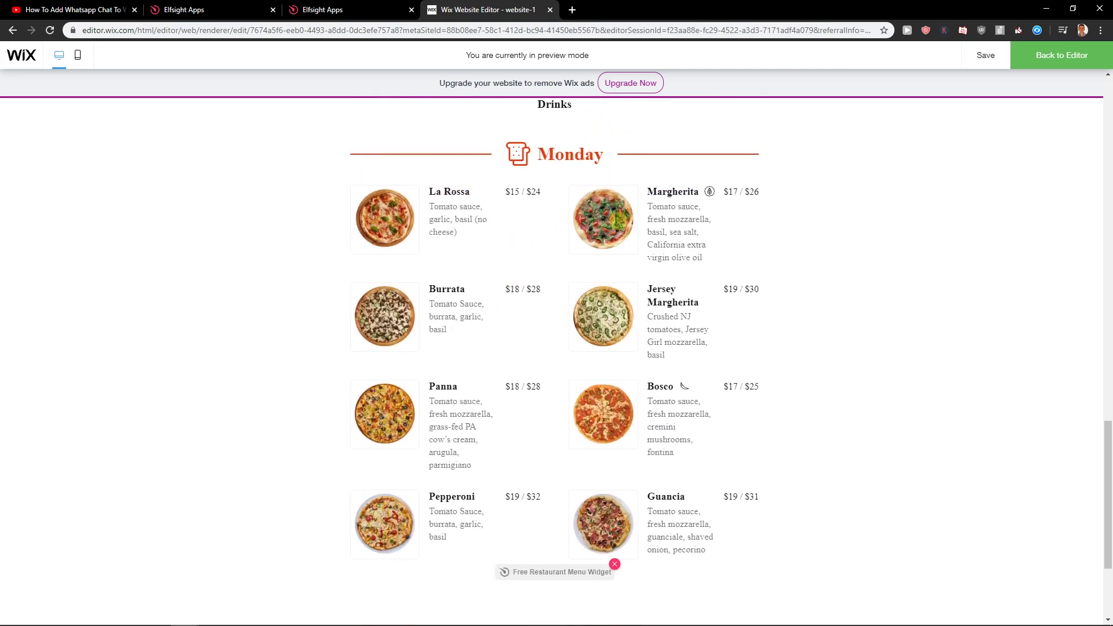
scroll(444, 134, up, 2)
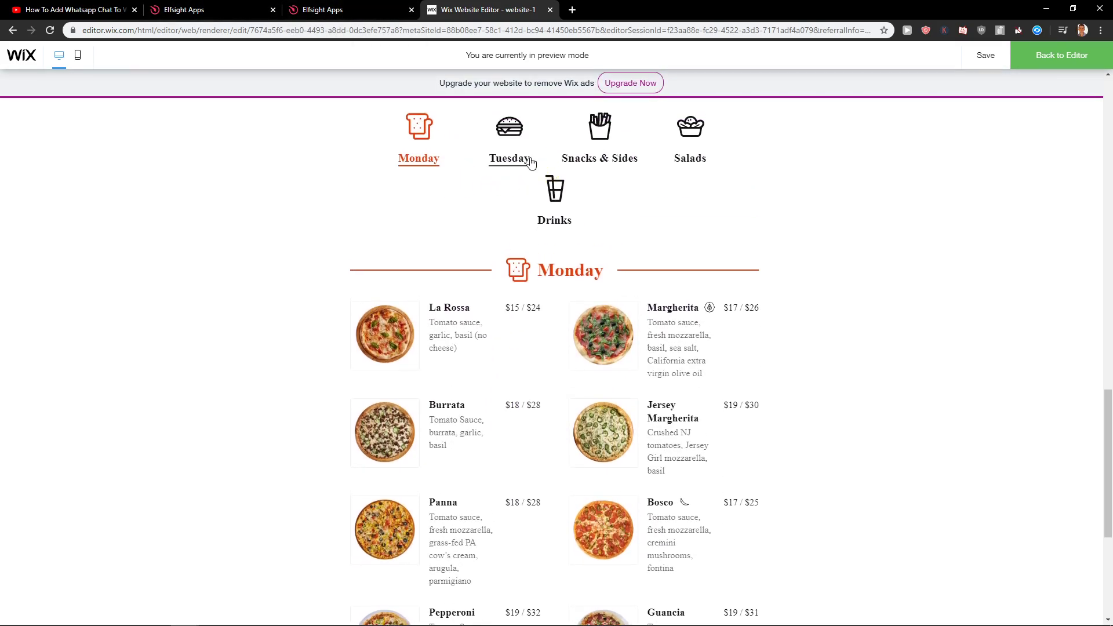
click(525, 158)
click(603, 159)
click(413, 158)
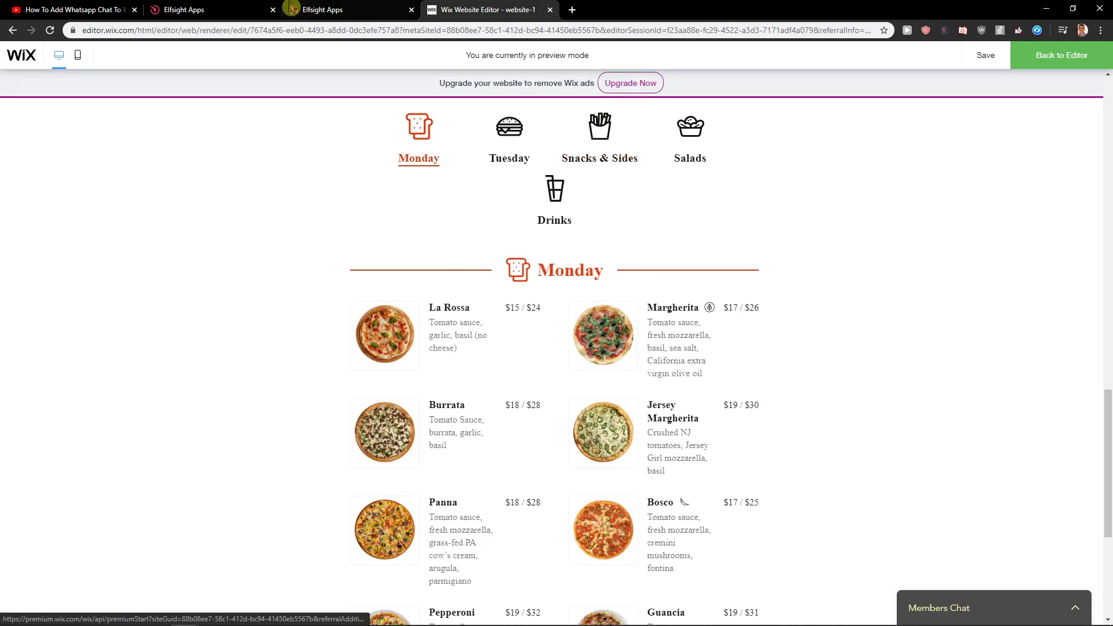
click(308, 10)
click(237, 7)
Browse the Elfsight applications grid, then view All Apps Pack pricing: Enterprise $75, Pro $30, Basic $15 monthly
click(310, 10)
click(177, 10)
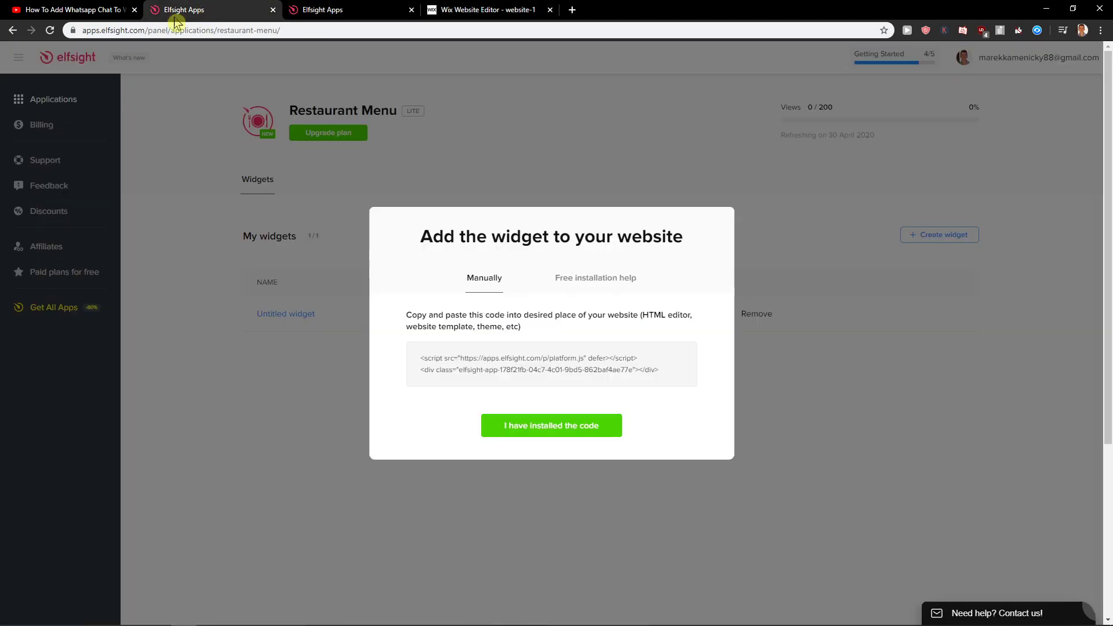
click(71, 105)
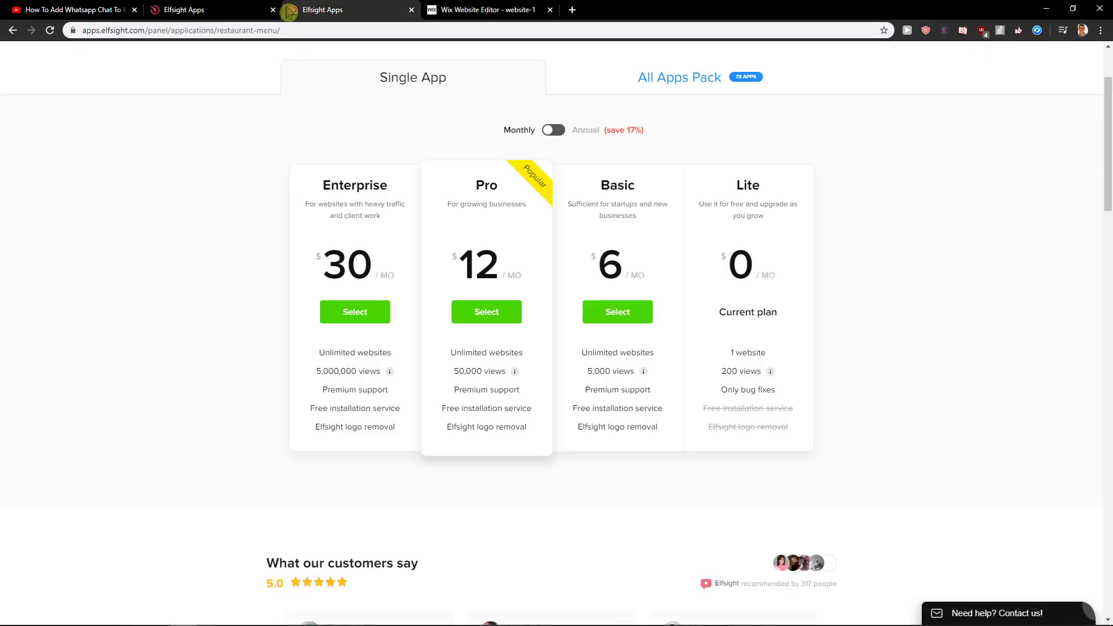
click(328, 11)
click(232, 10)
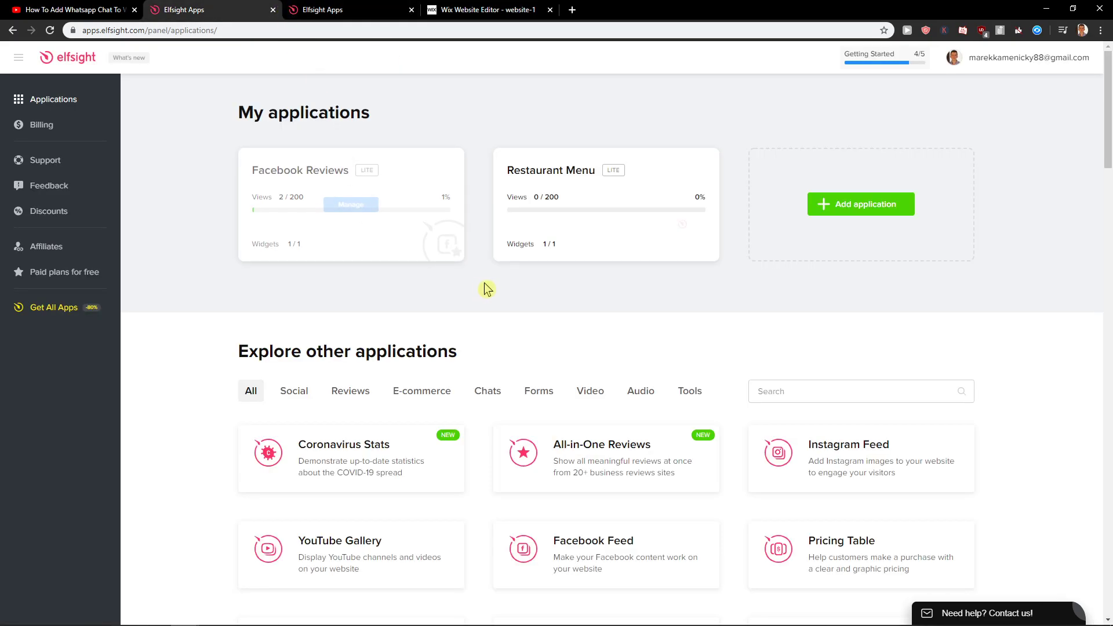
scroll(510, 284, down, 6)
scroll(501, 277, down, 2)
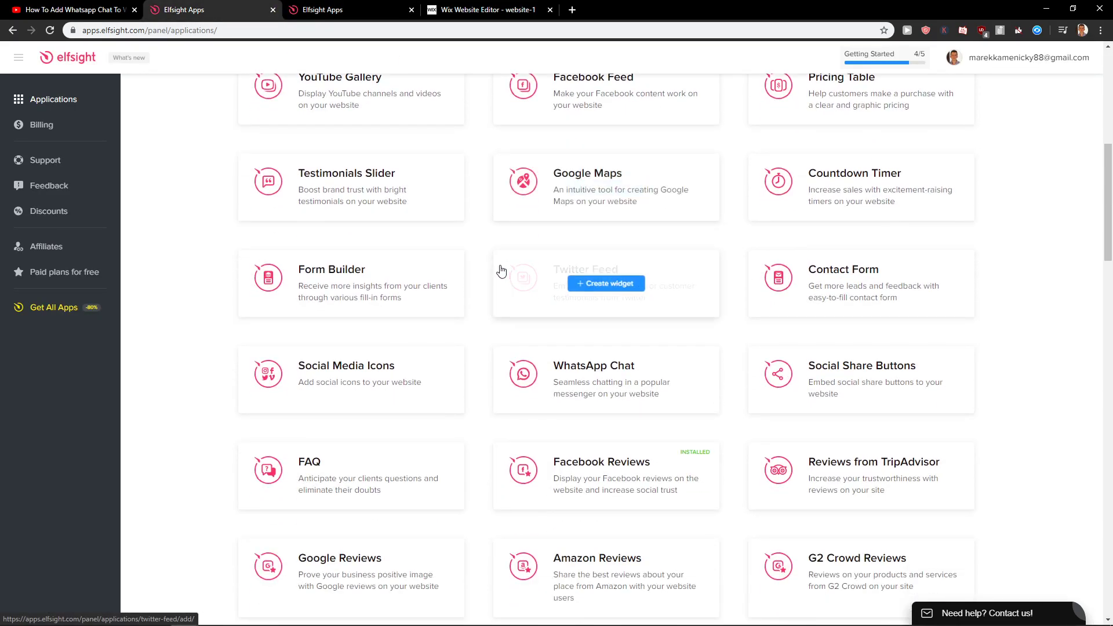
scroll(502, 270, down, 4)
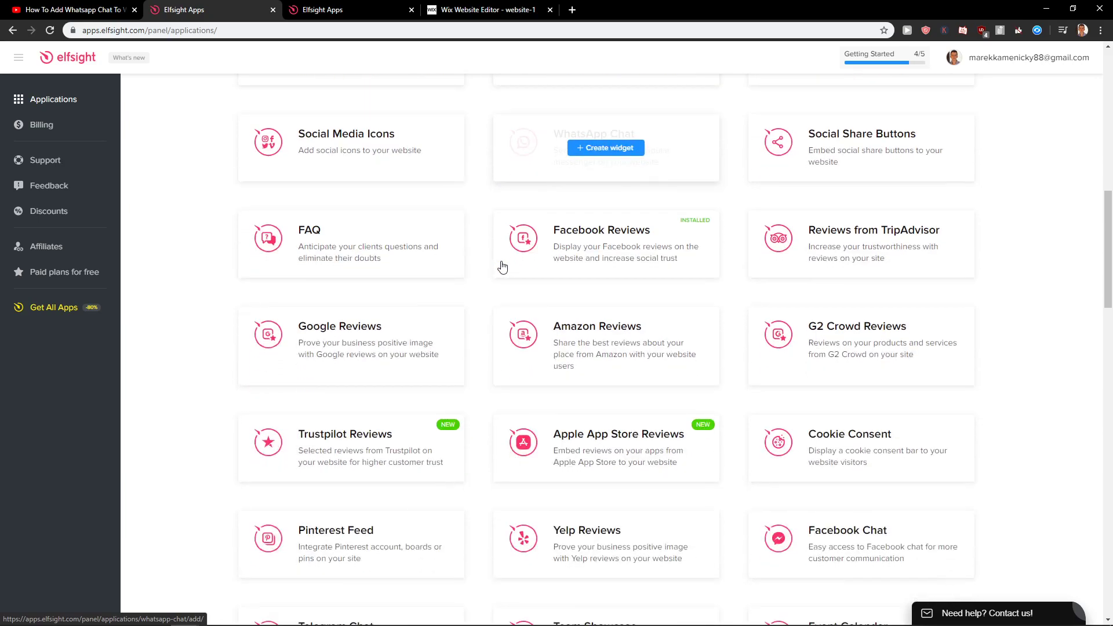
click(353, 10)
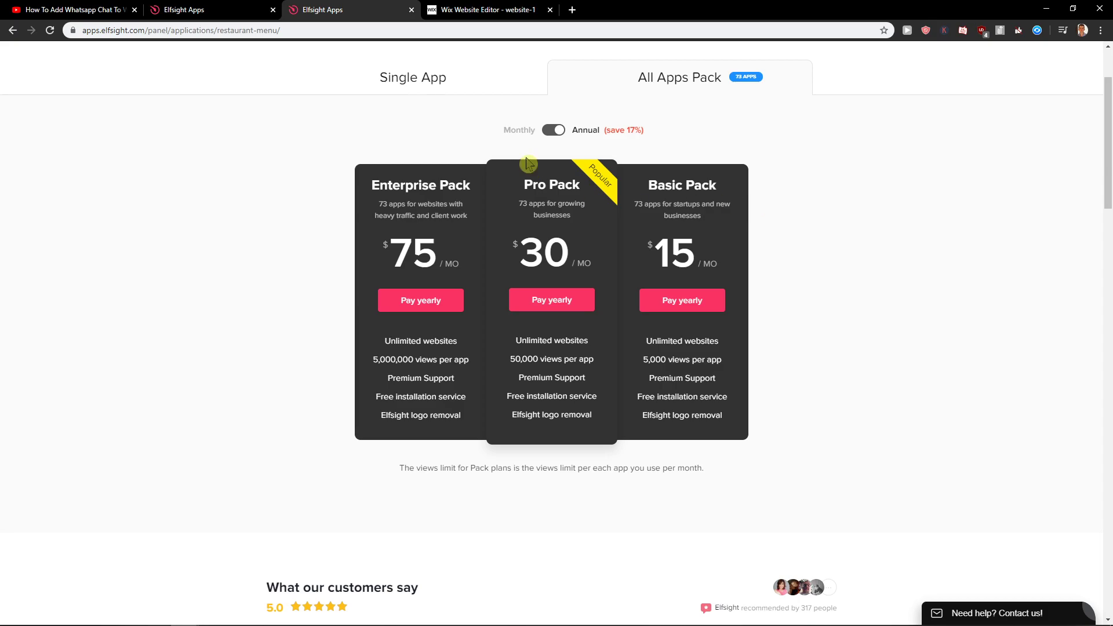
Switch All Apps Pack pricing to monthly: Enterprise $90, Pro $36, Basic $18 per month
click(556, 131)
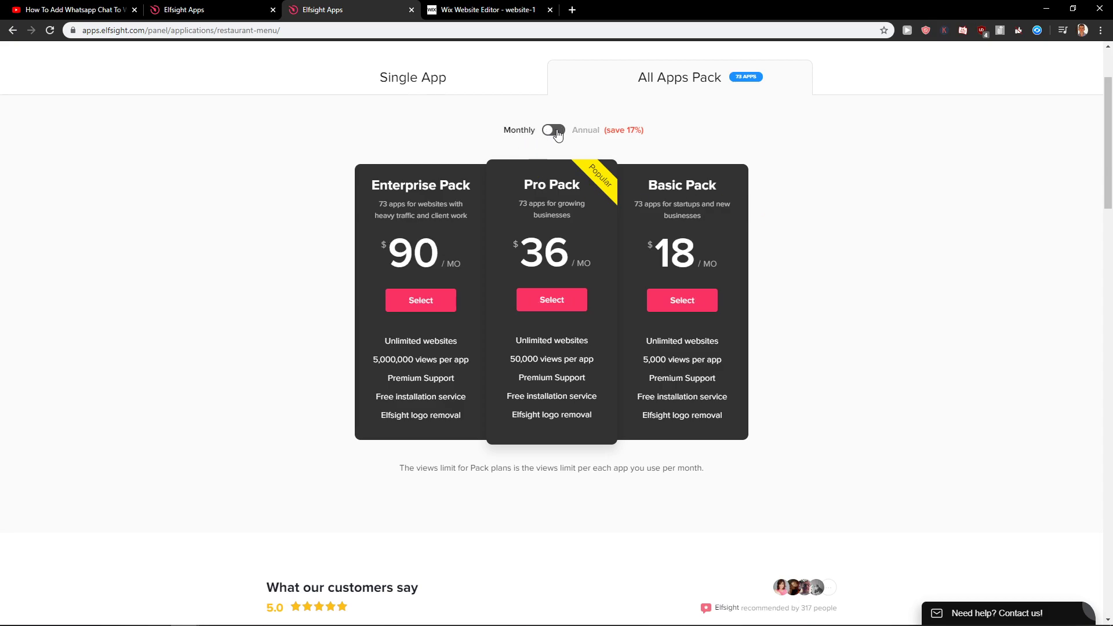